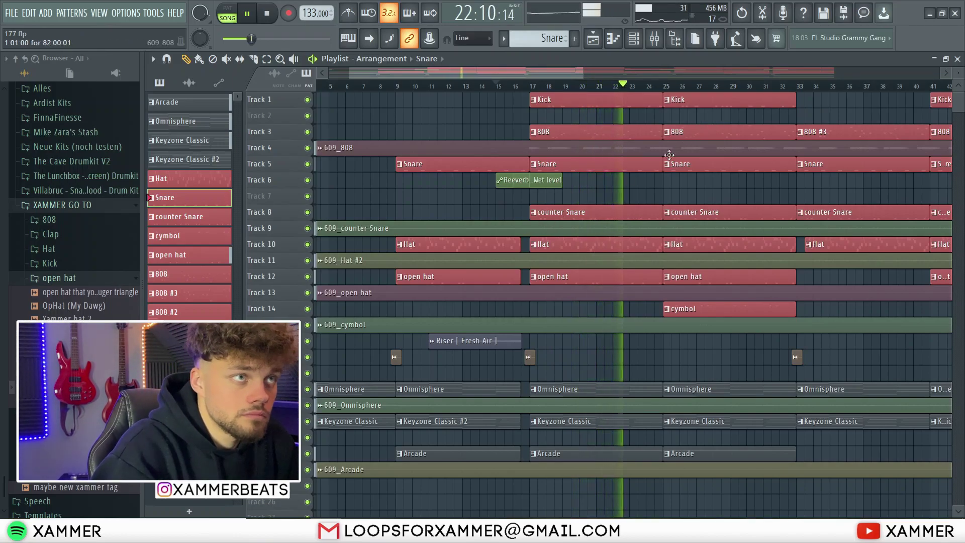
Step: Stop playback and look over the drum and melody tracks of the arrangement in the playlist
{"action": "key", "text": "space"}
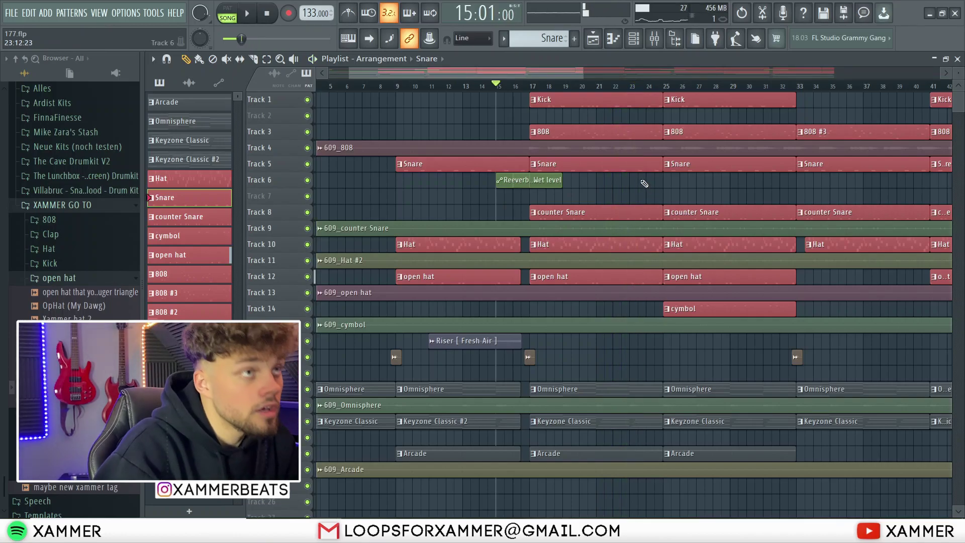
{"action": "left_click", "coordinate": [625, 182]}
{"action": "right_click", "coordinate": [625, 182]}
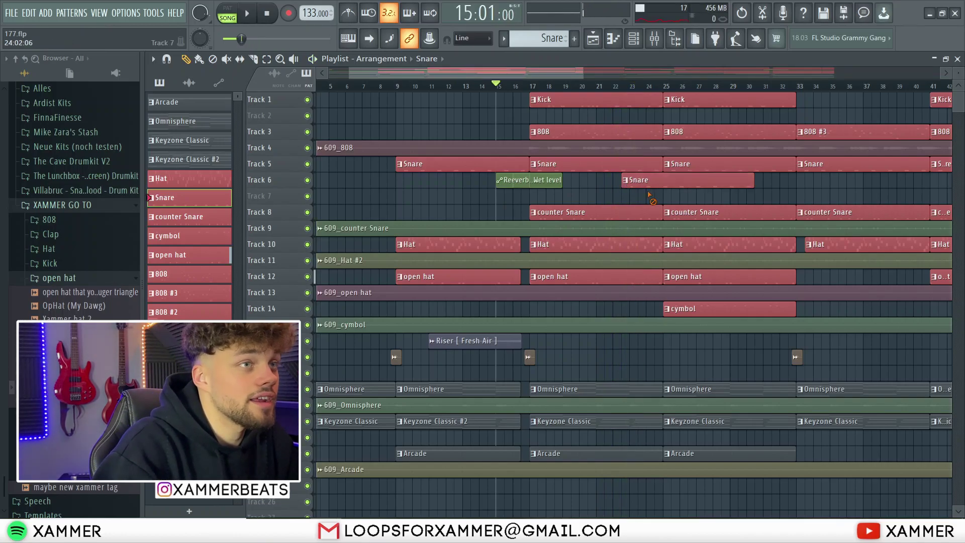
{"action": "scroll", "coordinate": [342, 440], "scroll_direction": "down", "scroll_amount": 4}
{"action": "scroll", "coordinate": [342, 441], "scroll_direction": "up", "scroll_amount": 4}
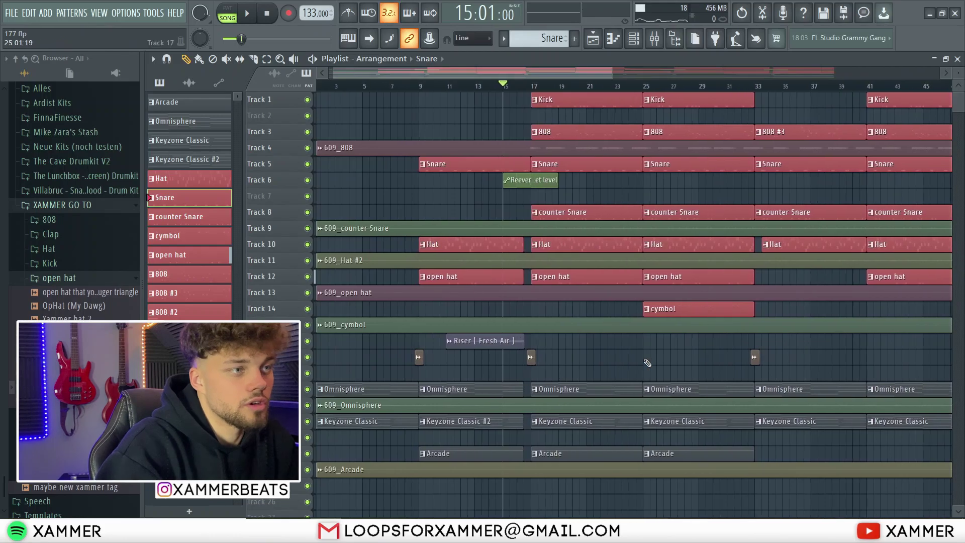
{"action": "left_click", "coordinate": [612, 502]}
{"action": "right_click", "coordinate": [634, 505]}
{"action": "scroll", "coordinate": [588, 388], "scroll_direction": "up", "scroll_amount": 4}
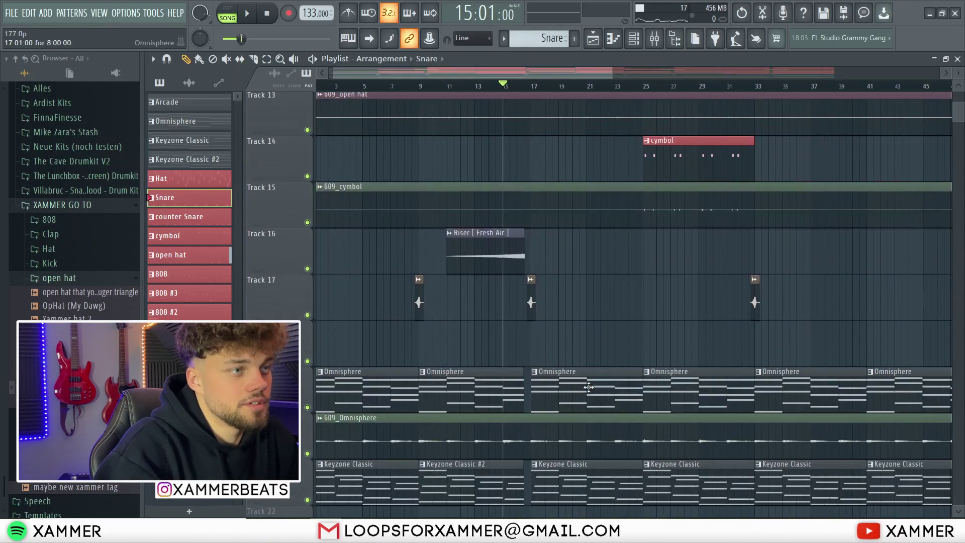
{"action": "scroll", "coordinate": [581, 403], "scroll_direction": "up", "scroll_amount": 4}
{"action": "right_click", "coordinate": [674, 258], "text": "ctrl"}
Step: Move the playback position to bar 1 and open the first Keyzone Classic pattern in the piano roll
{"action": "left_click_drag", "start_coordinate": [326, 86], "coordinate": [157, 112]}
{"action": "scroll", "coordinate": [318, 196], "scroll_direction": "up", "scroll_amount": 5}
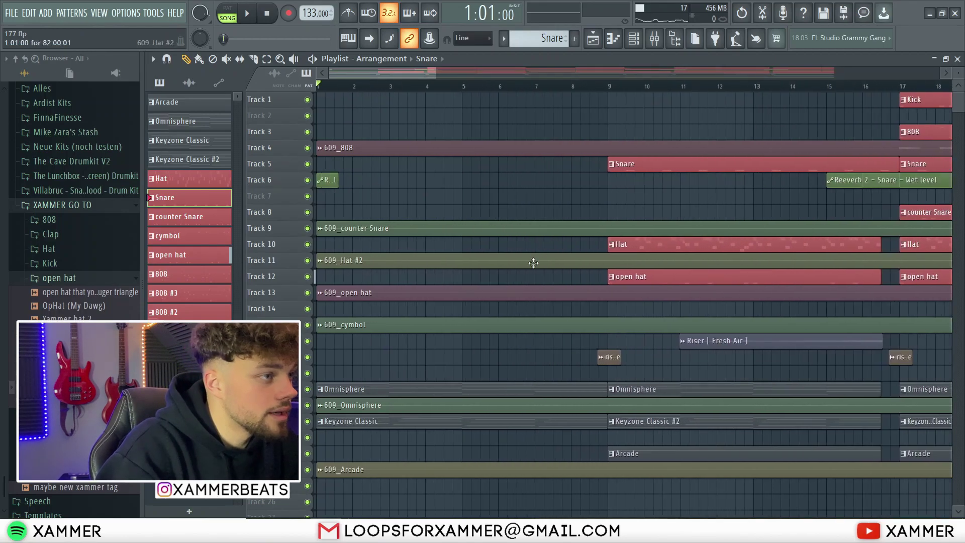
{"action": "scroll", "coordinate": [409, 362], "scroll_direction": "up", "scroll_amount": 4}
{"action": "scroll", "coordinate": [413, 352], "scroll_direction": "down", "scroll_amount": 4}
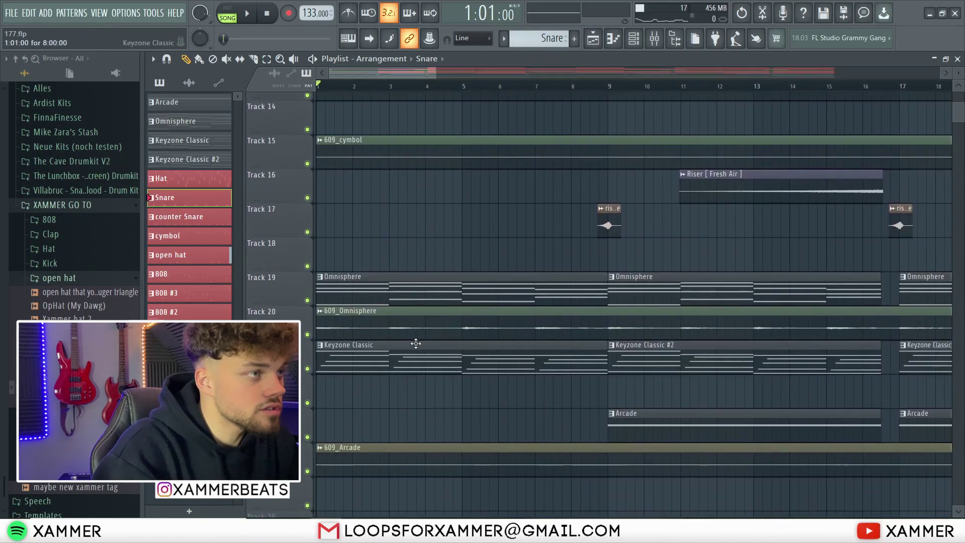
{"action": "double_click", "coordinate": [365, 353]}
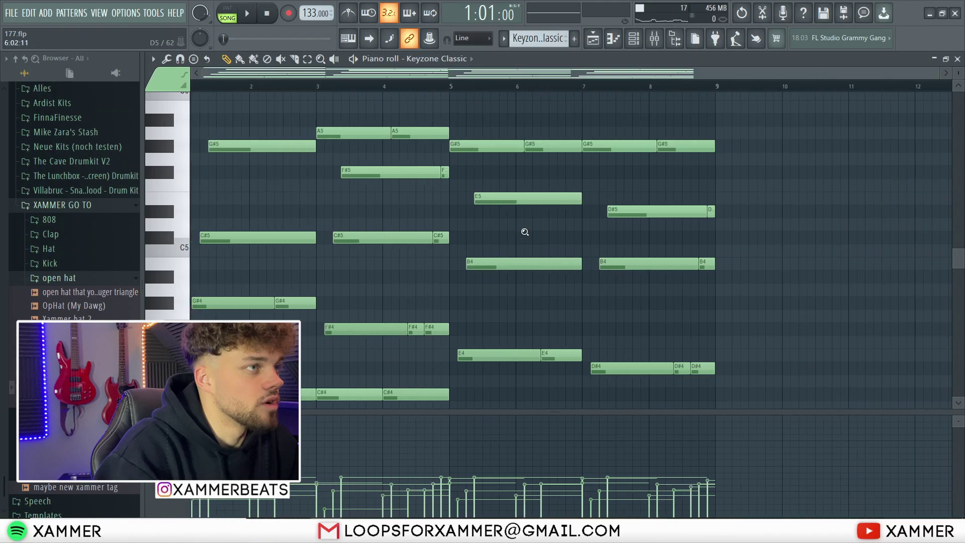
Step: Highlight the two halves of the Keyzone Classic progression by selecting the notes in bars 1–4 and in bars 5–8
{"action": "left_click_drag", "start_coordinate": [709, 372], "coordinate": [221, 95]}
{"action": "left_click_drag", "start_coordinate": [431, 361], "coordinate": [192, 94]}
{"action": "left_click_drag", "start_coordinate": [730, 392], "coordinate": [445, 139]}
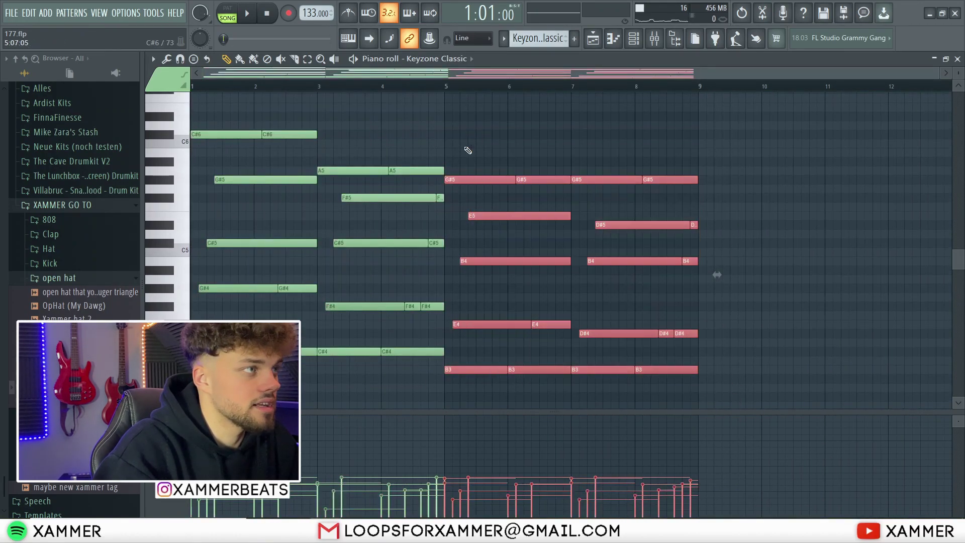
{"action": "scroll", "coordinate": [249, 218], "scroll_direction": "up", "scroll_amount": 4}
{"action": "scroll", "coordinate": [316, 213], "scroll_direction": "down", "scroll_amount": 1}
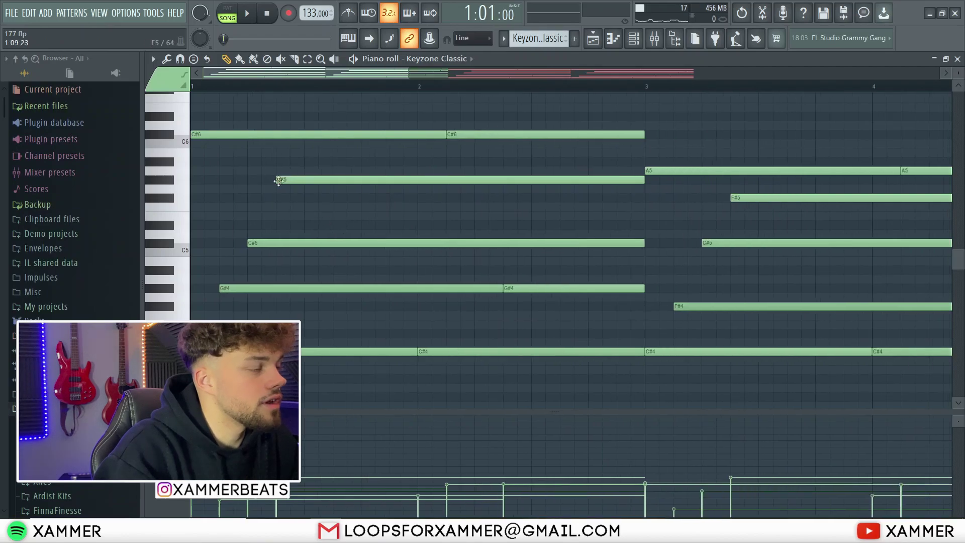
Step: Select the C#4, C#6 and G#4 notes at the start of the first chord one at a time
{"action": "left_click_drag", "start_coordinate": [235, 363], "coordinate": [234, 342]}
{"action": "left_click_drag", "start_coordinate": [235, 158], "coordinate": [235, 126]}
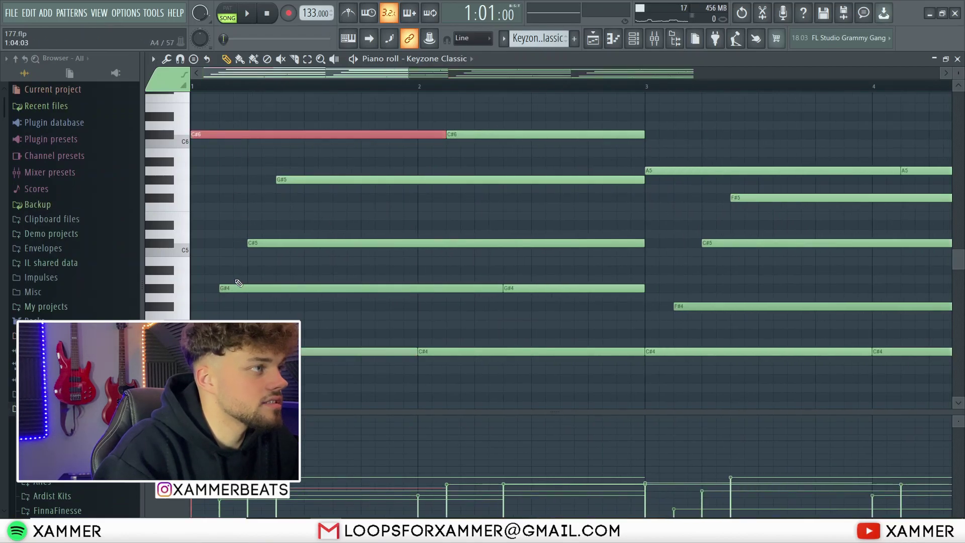
{"action": "left_click_drag", "start_coordinate": [235, 281], "coordinate": [234, 309]}
{"action": "scroll", "coordinate": [284, 257], "scroll_direction": "down", "scroll_amount": 4}
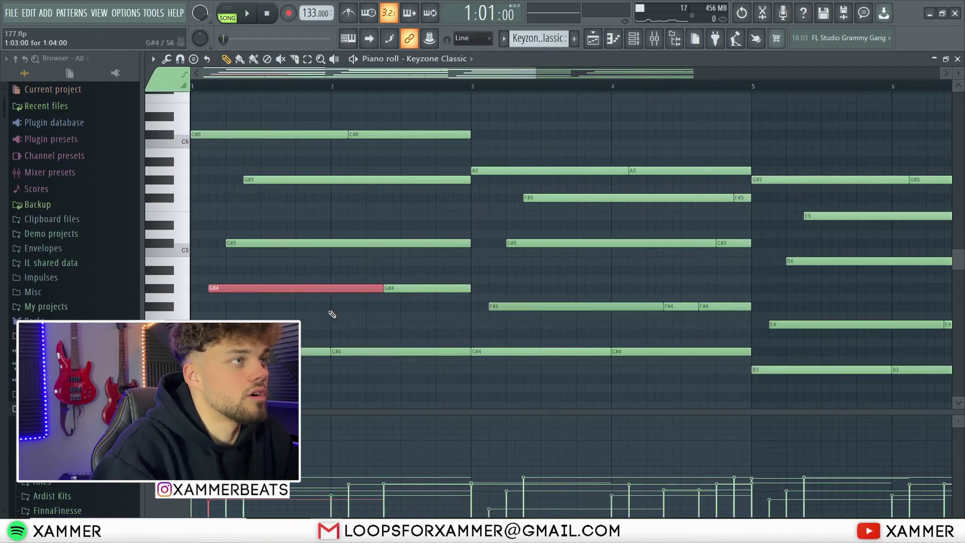
Step: Select all notes of the first chord in bars 1 and 2 and examine their staggered starts
{"action": "left_click_drag", "start_coordinate": [423, 367], "coordinate": [270, 76]}
{"action": "scroll", "coordinate": [260, 286], "scroll_direction": "down", "scroll_amount": 3}
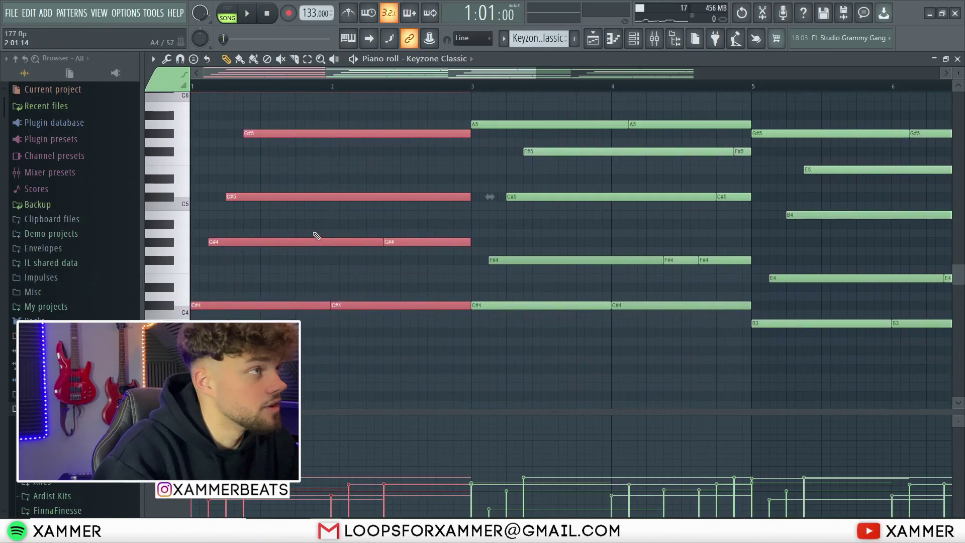
{"action": "scroll", "coordinate": [409, 177], "scroll_direction": "up", "scroll_amount": 3, "text": "ctrl"}
{"action": "scroll", "coordinate": [493, 198], "scroll_direction": "up", "scroll_amount": 2}
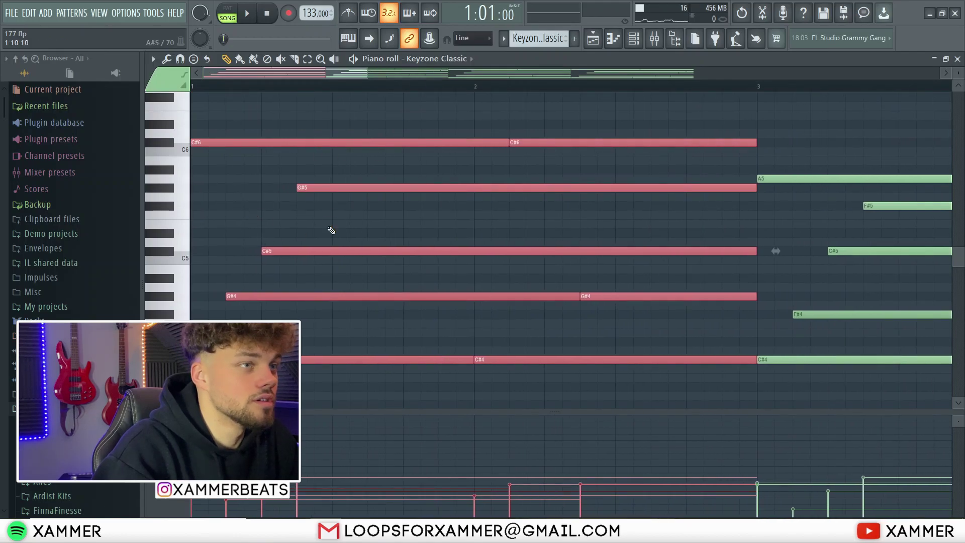
{"action": "scroll", "coordinate": [349, 197], "scroll_direction": "down", "scroll_amount": 1, "text": "ctrl"}
{"action": "scroll", "coordinate": [594, 271], "scroll_direction": "down", "scroll_amount": 2, "text": "ctrl"}
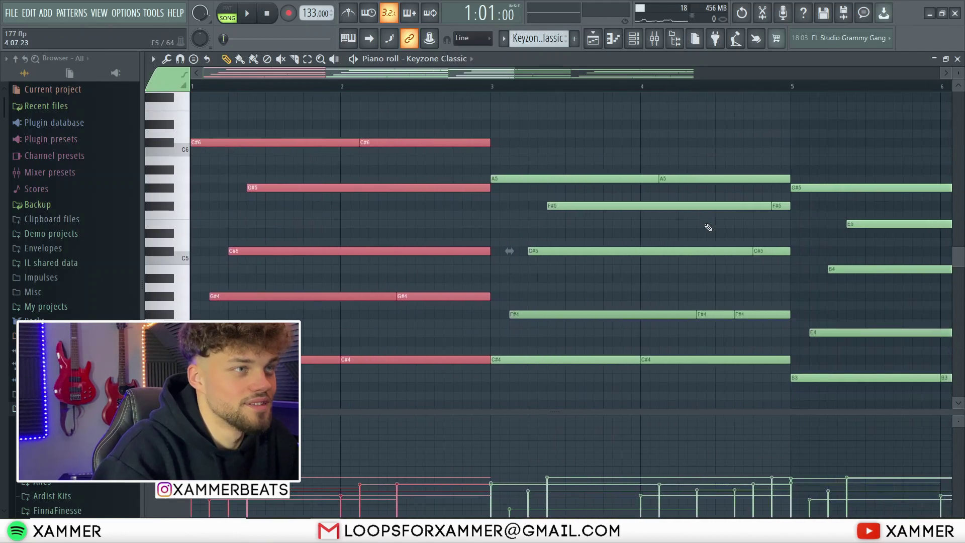
Step: Select the second chord's notes in bars 3 and 4 and play the pattern from bar 1
{"action": "left_click_drag", "start_coordinate": [776, 392], "coordinate": [574, 92]}
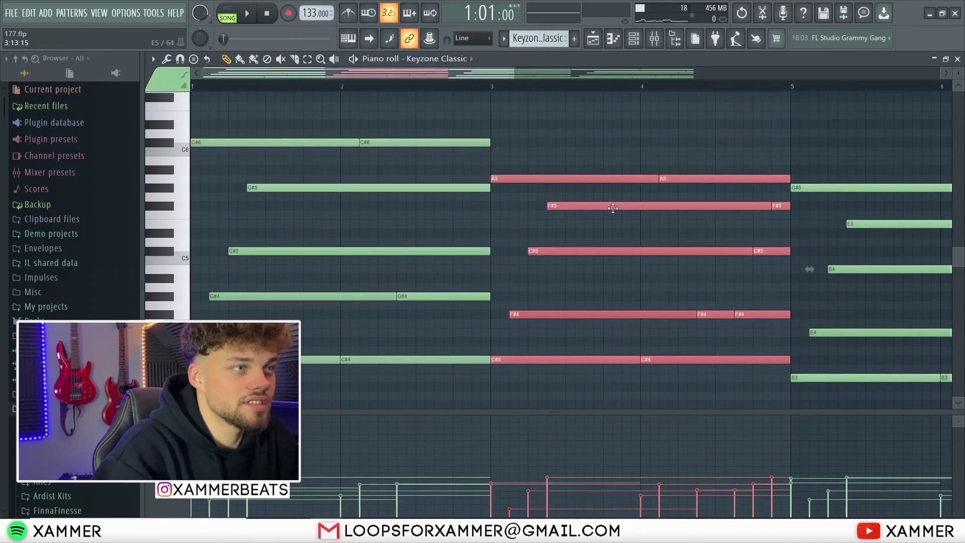
{"action": "scroll", "coordinate": [422, 285], "scroll_direction": "down", "scroll_amount": 2, "text": "ctrl"}
{"action": "scroll", "coordinate": [442, 282], "scroll_direction": "down", "scroll_amount": 1}
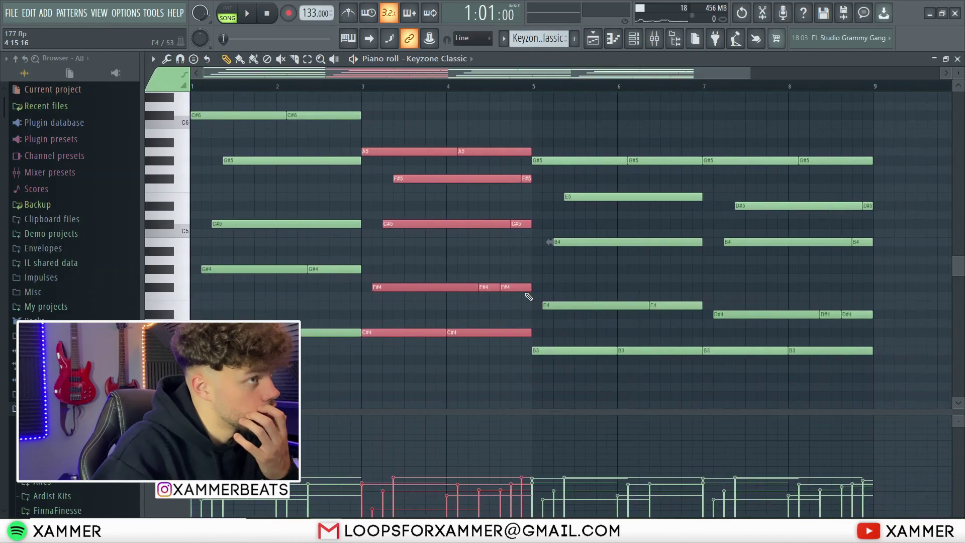
{"action": "key", "text": "space"}
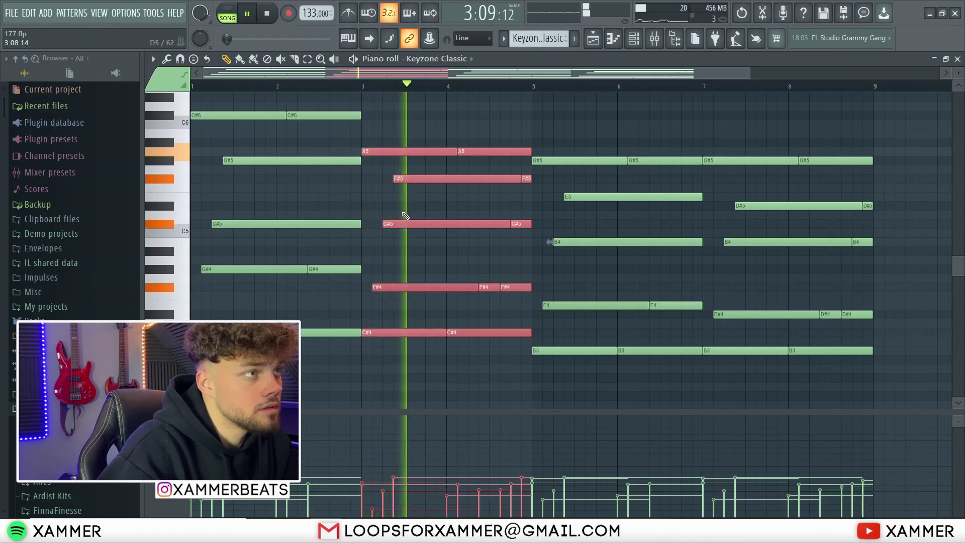
{"action": "key", "text": "space"}
Step: Select the chord notes in bars 5 to 8 and listen to that half of the progression
{"action": "scroll", "coordinate": [539, 118], "scroll_direction": "down", "scroll_amount": 2, "text": "ctrl"}
{"action": "left_click_drag", "start_coordinate": [783, 392], "coordinate": [496, 92]}
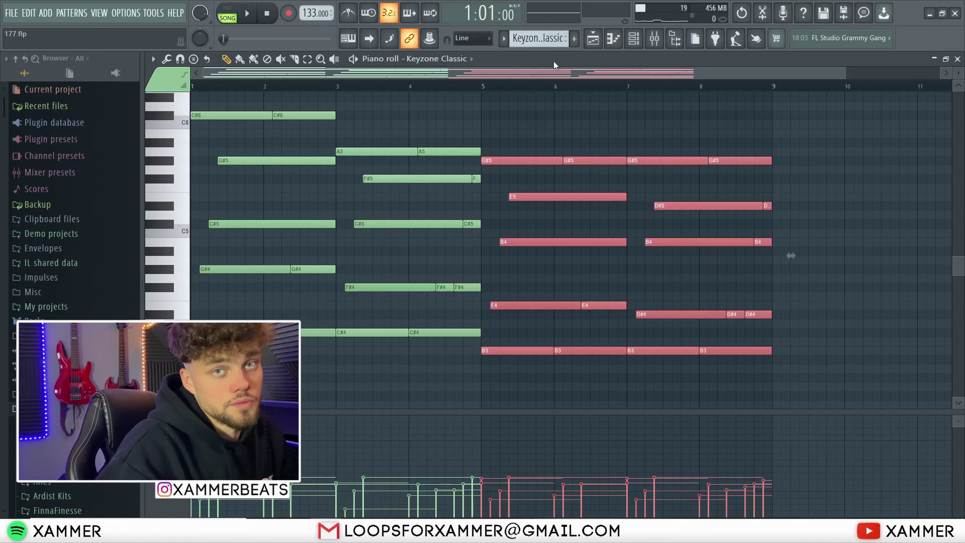
{"action": "key", "text": "space"}
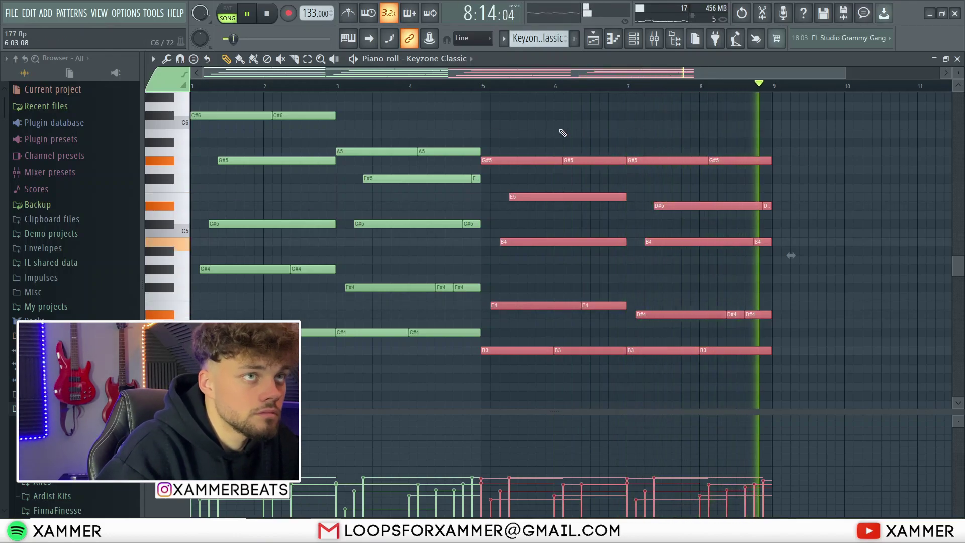
{"action": "key", "text": "space"}
Step: Select the E4, D#4 and D#5 notes in bars 5 to 8 in turn, finishing with all notes of those bars
{"action": "scroll", "coordinate": [775, 197], "scroll_direction": "up", "scroll_amount": 2}
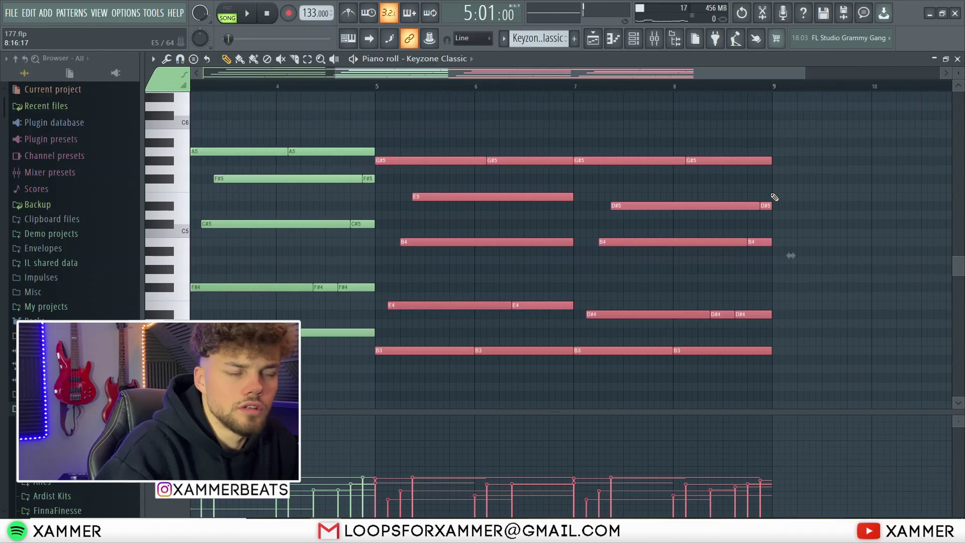
{"action": "scroll", "coordinate": [598, 237], "scroll_direction": "down", "scroll_amount": 1}
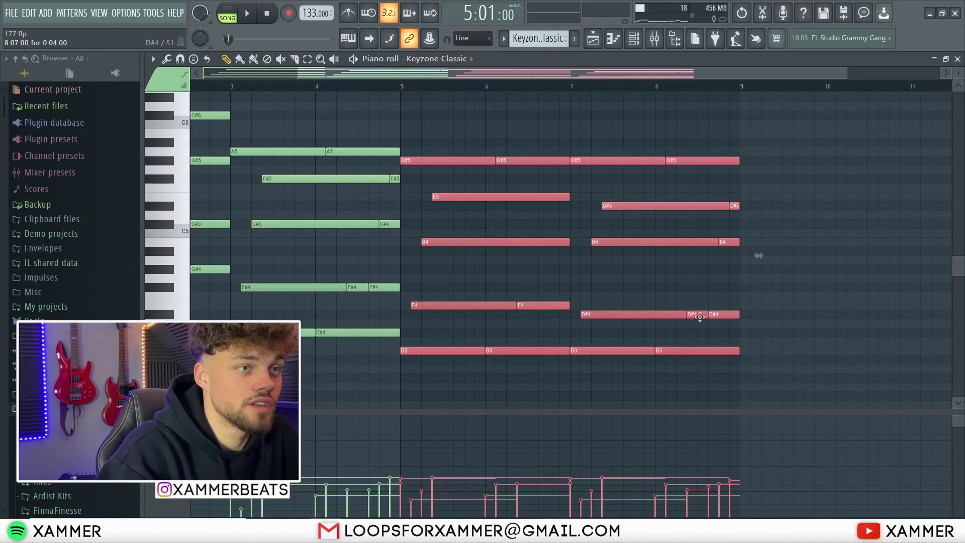
{"action": "left_click", "coordinate": [731, 315], "text": "ctrl"}
{"action": "left_click_drag", "start_coordinate": [557, 307], "coordinate": [445, 324]}
{"action": "left_click_drag", "start_coordinate": [788, 315], "coordinate": [619, 323]}
{"action": "left_click_drag", "start_coordinate": [750, 202], "coordinate": [651, 211]}
{"action": "scroll", "coordinate": [655, 226], "scroll_direction": "up", "scroll_amount": 1}
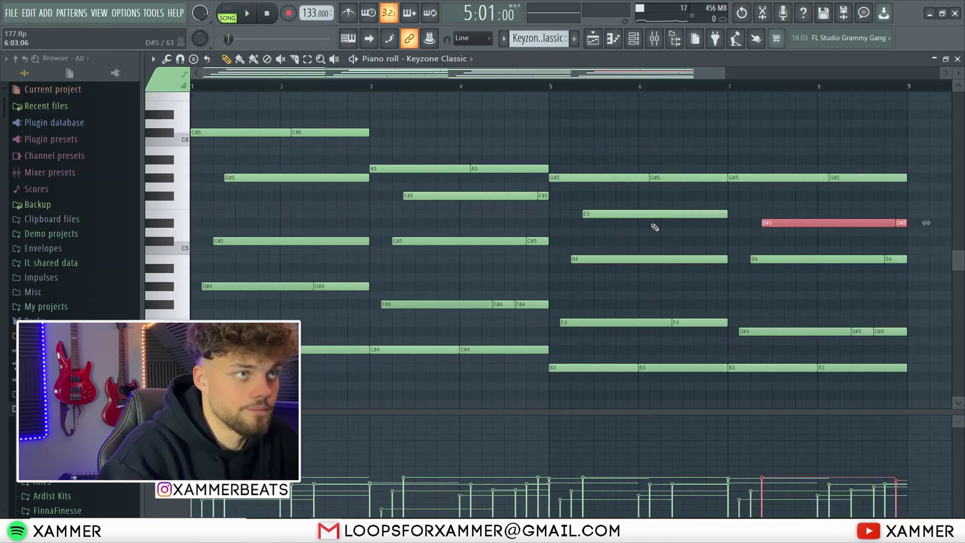
{"action": "scroll", "coordinate": [657, 229], "scroll_direction": "down", "scroll_amount": 2}
{"action": "left_click_drag", "start_coordinate": [788, 391], "coordinate": [468, 83]}
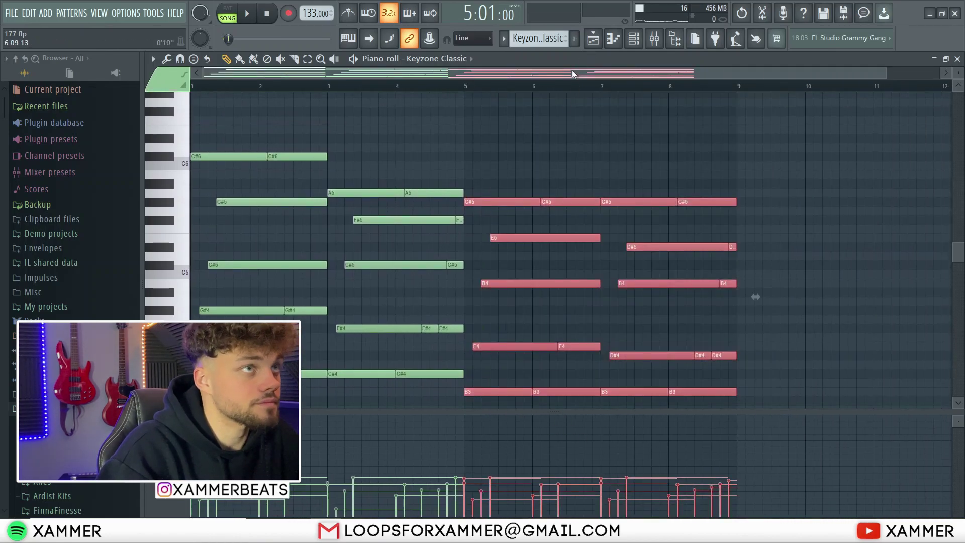
Step: Return to the playlist and leave only the Omnisphere, 609_Omnisphere and Keyzone Classic tracks unmuted
{"action": "left_click", "coordinate": [594, 38]}
{"action": "left_click", "coordinate": [514, 241]}
{"action": "right_click", "coordinate": [517, 241]}
{"action": "left_click", "coordinate": [308, 301]}
{"action": "left_click_drag", "start_coordinate": [312, 339], "coordinate": [315, 331]}
{"action": "left_click", "coordinate": [308, 327]}
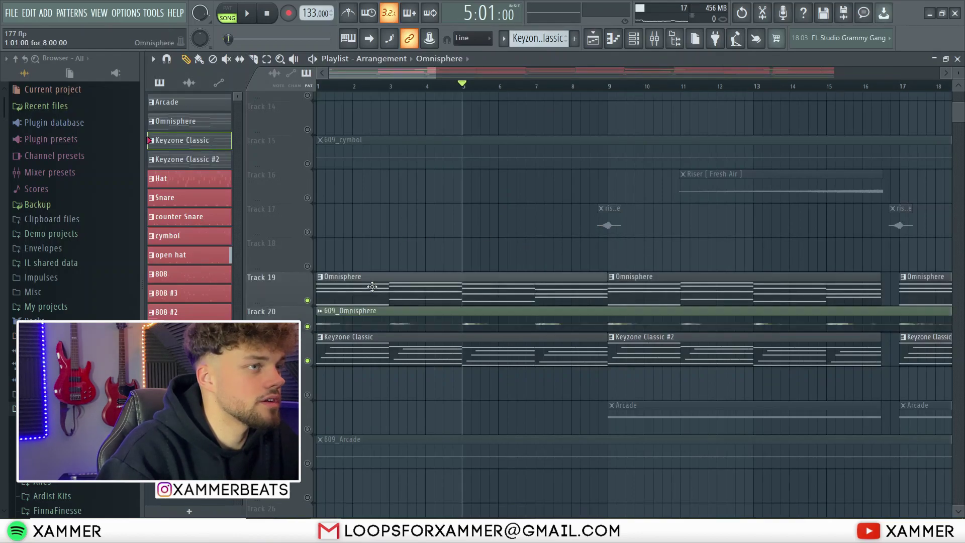
Step: Open the Omnisphere pattern in the piano roll and select its chord notes in bars 5 to 8
{"action": "double_click", "coordinate": [372, 284]}
{"action": "scroll", "coordinate": [395, 283], "scroll_direction": "up", "scroll_amount": 1}
{"action": "left_click_drag", "start_coordinate": [768, 329], "coordinate": [513, 124]}
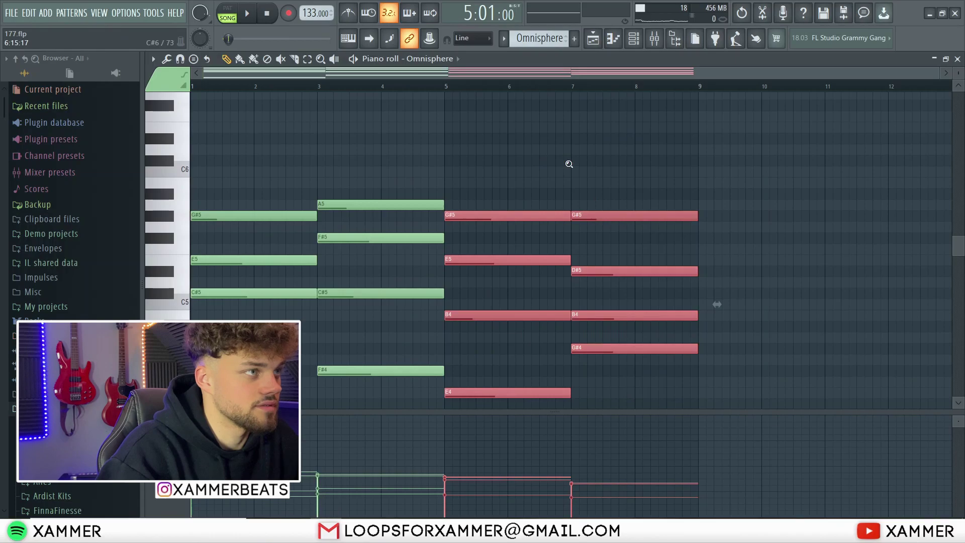
Step: Go back to the playlist and listen to the Omnisphere and Keyzone Classic tracks together from bar 1
{"action": "right_click", "coordinate": [572, 164], "text": "ctrl"}
{"action": "left_click", "coordinate": [594, 38]}
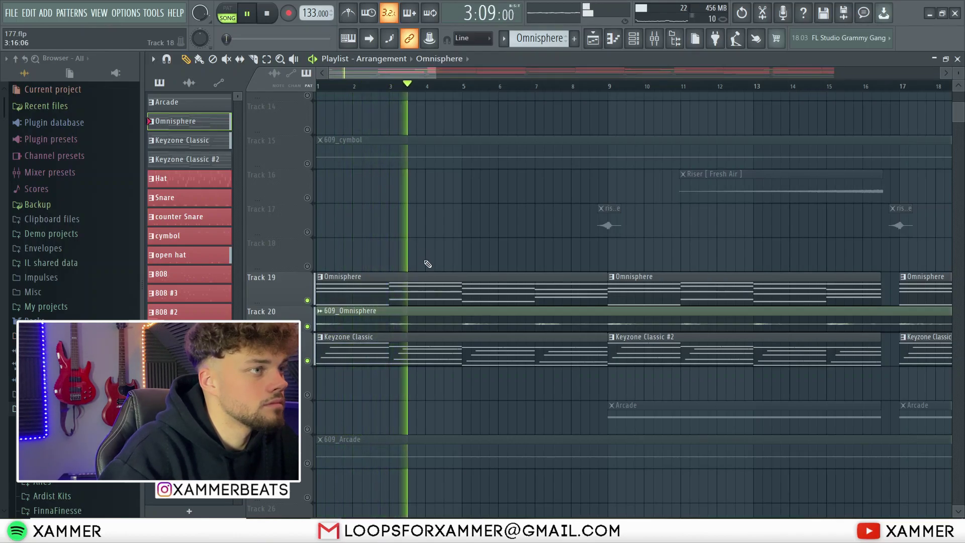
{"action": "key", "text": "space"}
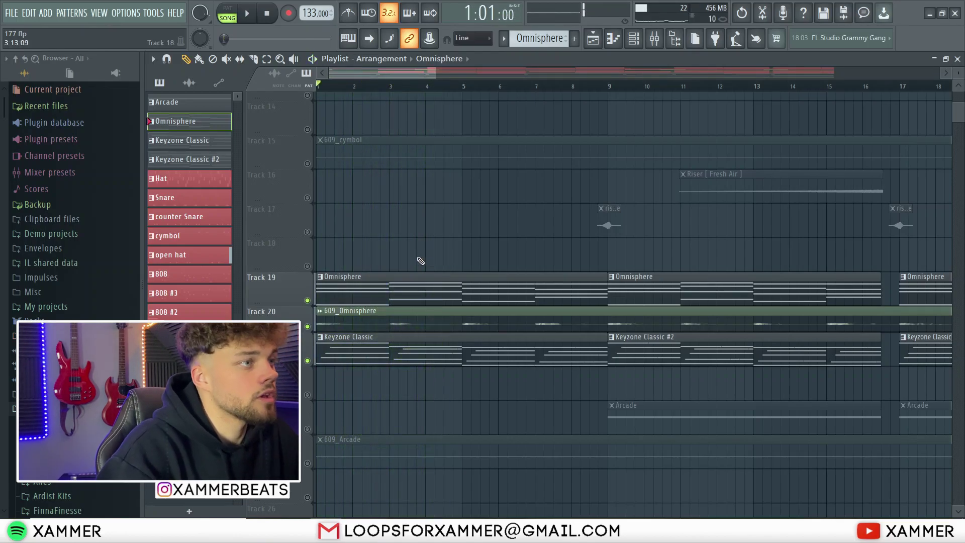
Step: Unmute the Hat track, Track 10, alongside the melody tracks
{"action": "scroll", "coordinate": [403, 264], "scroll_direction": "down", "scroll_amount": 6}
{"action": "scroll", "coordinate": [337, 225], "scroll_direction": "up", "scroll_amount": 4}
{"action": "scroll", "coordinate": [413, 197], "scroll_direction": "up", "scroll_amount": 3}
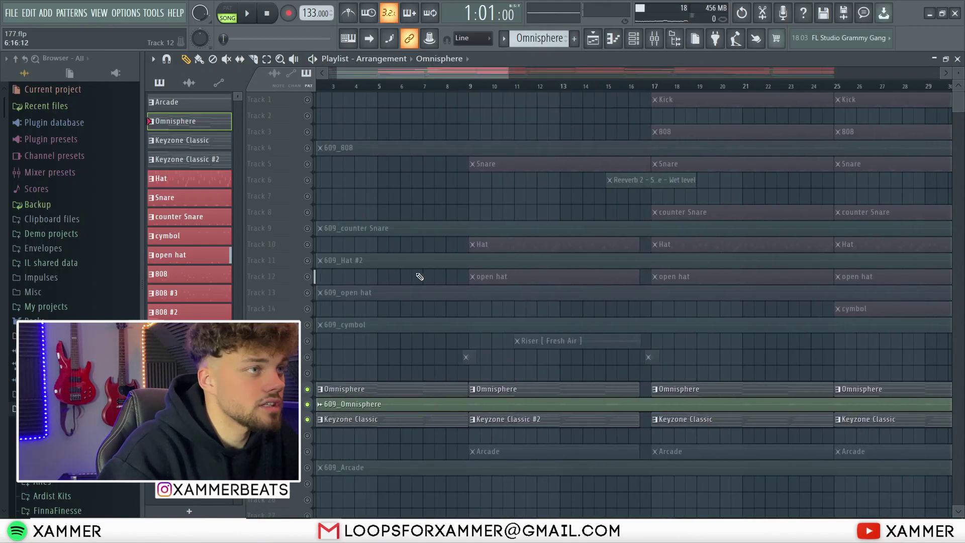
{"action": "left_click", "coordinate": [313, 243]}
{"action": "scroll", "coordinate": [548, 253], "scroll_direction": "up", "scroll_amount": 3}
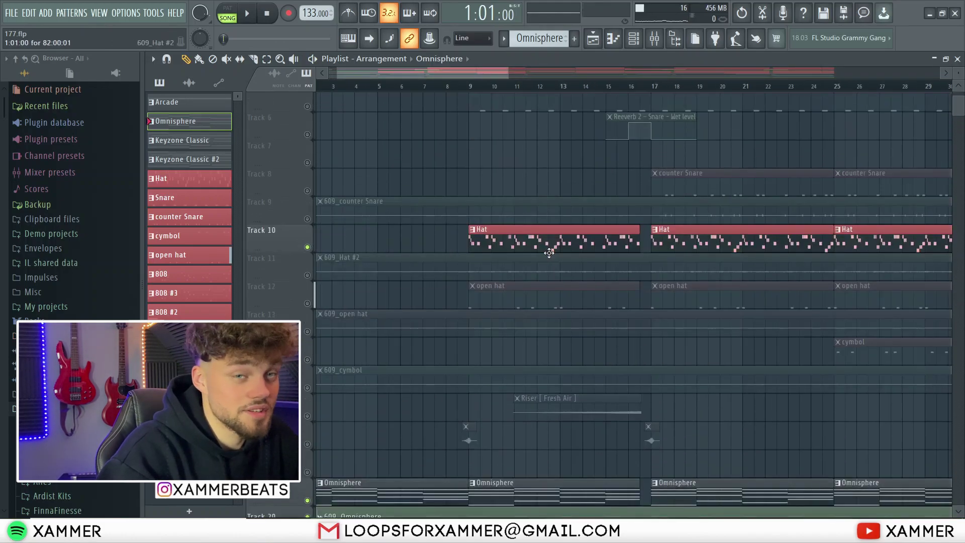
{"action": "scroll", "coordinate": [550, 253], "scroll_direction": "down", "scroll_amount": 5}
{"action": "scroll", "coordinate": [514, 202], "scroll_direction": "up", "scroll_amount": 2}
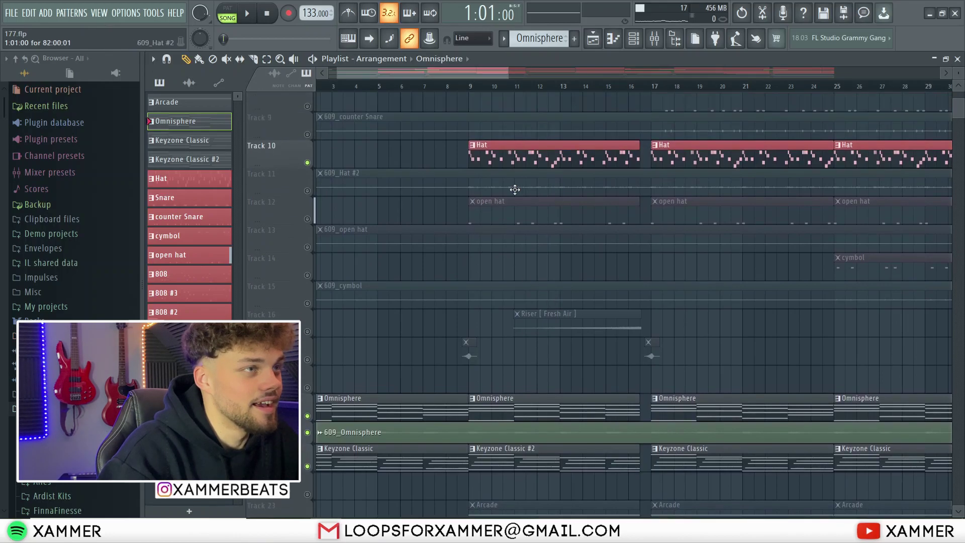
Step: Move the playback position to bar 9 and open the Hat pattern starting there in the piano roll
{"action": "scroll", "coordinate": [503, 241], "scroll_direction": "down", "scroll_amount": 2}
{"action": "scroll", "coordinate": [470, 301], "scroll_direction": "up", "scroll_amount": 2}
{"action": "left_click", "coordinate": [478, 302], "text": "ctrl"}
{"action": "scroll", "coordinate": [521, 265], "scroll_direction": "up", "scroll_amount": 3}
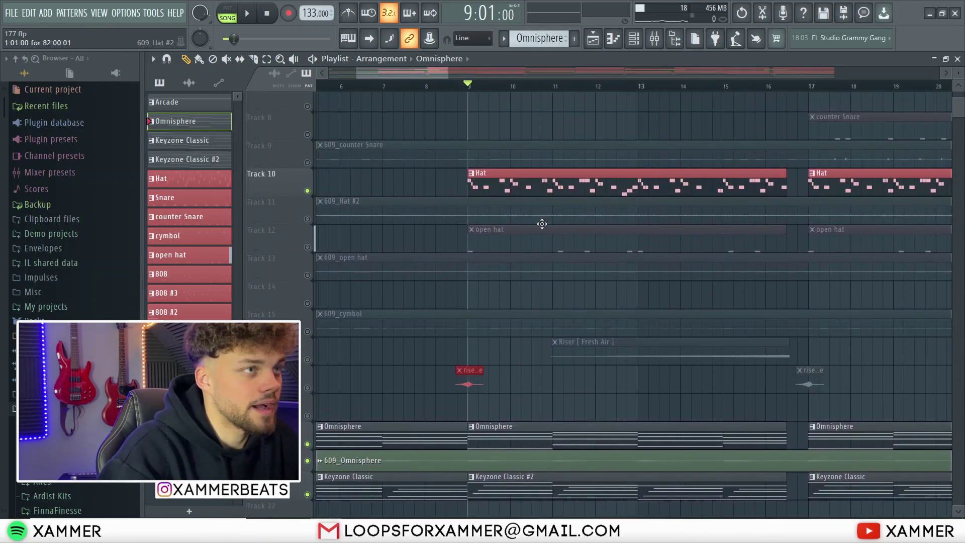
{"action": "double_click", "coordinate": [531, 185]}
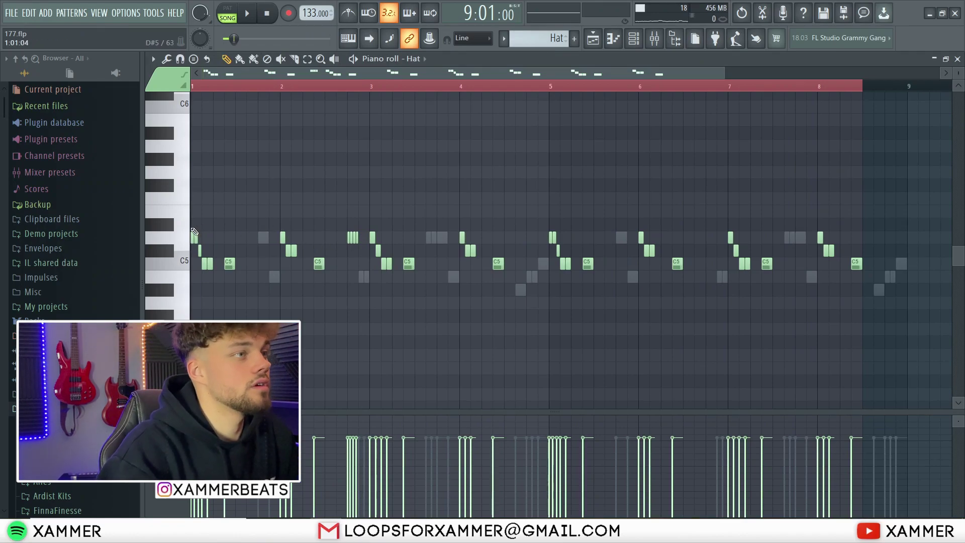
Step: Select the Hat pattern's opening note groups and the longer C5 notes in bars 1 and 2
{"action": "scroll", "coordinate": [195, 231], "scroll_direction": "up", "scroll_amount": 5}
{"action": "left_click_drag", "start_coordinate": [267, 282], "coordinate": [193, 214]}
{"action": "left_click_drag", "start_coordinate": [566, 277], "coordinate": [512, 224]}
{"action": "scroll", "coordinate": [340, 278], "scroll_direction": "down", "scroll_amount": 1}
{"action": "scroll", "coordinate": [340, 278], "scroll_direction": "down", "scroll_amount": 2}
{"action": "left_click_drag", "start_coordinate": [485, 282], "coordinate": [280, 265]}
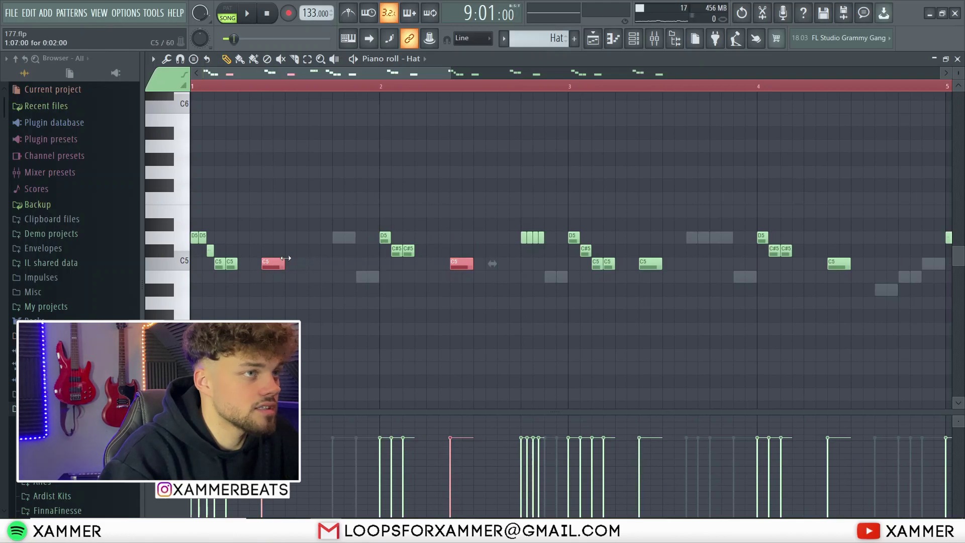
Step: Select the D5 and C#5 hat notes at the start of bar 2 and examine their placement up close
{"action": "scroll", "coordinate": [395, 268], "scroll_direction": "down", "scroll_amount": 2}
{"action": "left_click_drag", "start_coordinate": [549, 281], "coordinate": [442, 219]}
{"action": "scroll", "coordinate": [259, 242], "scroll_direction": "up", "scroll_amount": 2}
{"action": "left_click_drag", "start_coordinate": [454, 269], "coordinate": [389, 221]}
{"action": "scroll", "coordinate": [697, 189], "scroll_direction": "up", "scroll_amount": 3}
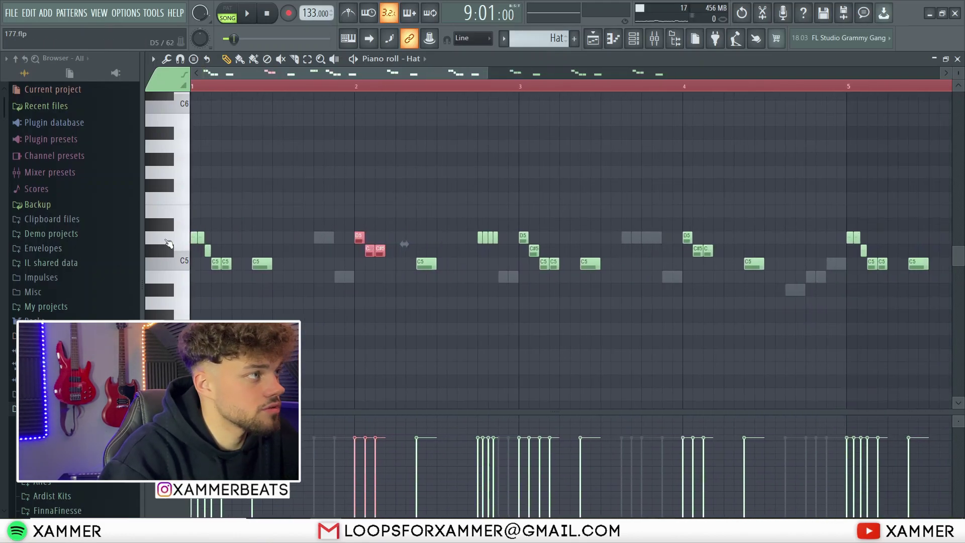
{"action": "left_click_drag", "start_coordinate": [673, 250], "coordinate": [601, 232]}
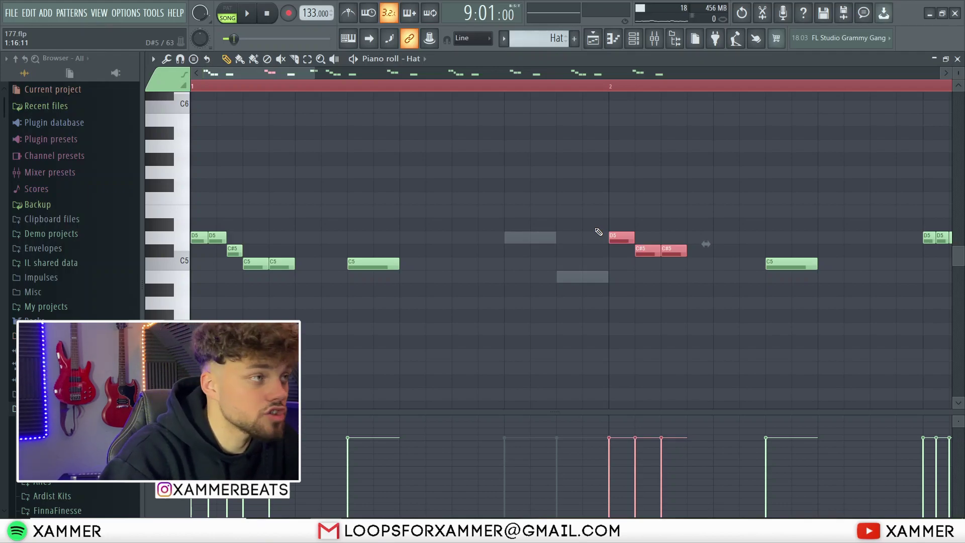
Step: Select the Hat pattern's note groups at the start of bars 1 and 2 and the repeated D5 notes late in bar 2
{"action": "scroll", "coordinate": [320, 266], "scroll_direction": "down", "scroll_amount": 4}
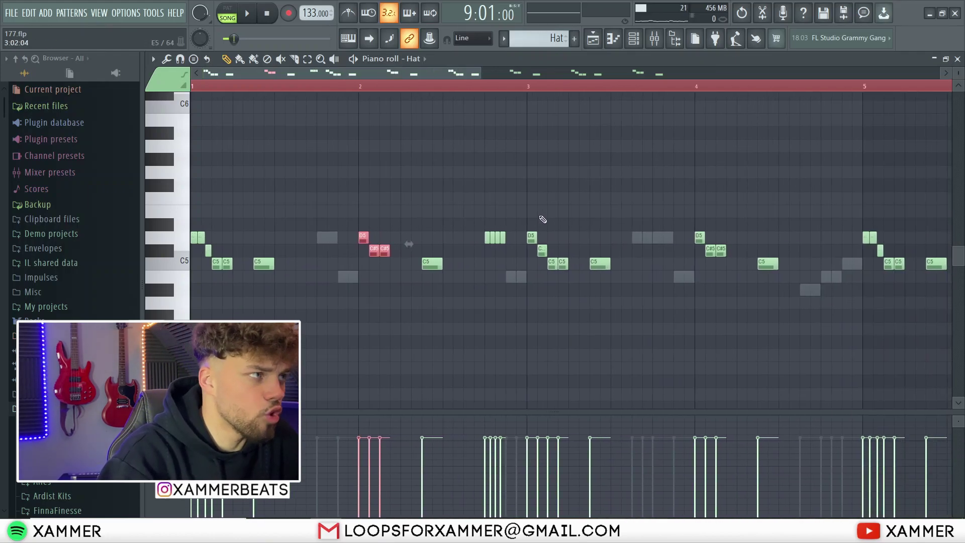
{"action": "left_click_drag", "start_coordinate": [230, 281], "coordinate": [183, 238]}
{"action": "left_click_drag", "start_coordinate": [391, 266], "coordinate": [350, 217]}
{"action": "scroll", "coordinate": [392, 259], "scroll_direction": "down", "scroll_amount": 1}
{"action": "left_click_drag", "start_coordinate": [440, 242], "coordinate": [423, 239]}
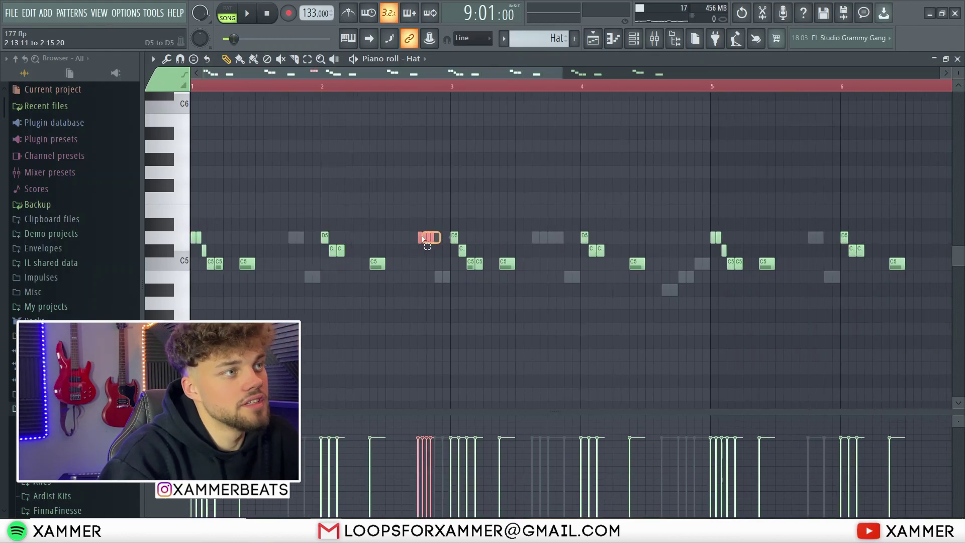
Step: Switch the piano roll to the Hat #2 channel, select all its notes, and pick out the groups near the ends of bars 1 and 3
{"action": "left_click", "coordinate": [427, 60]}
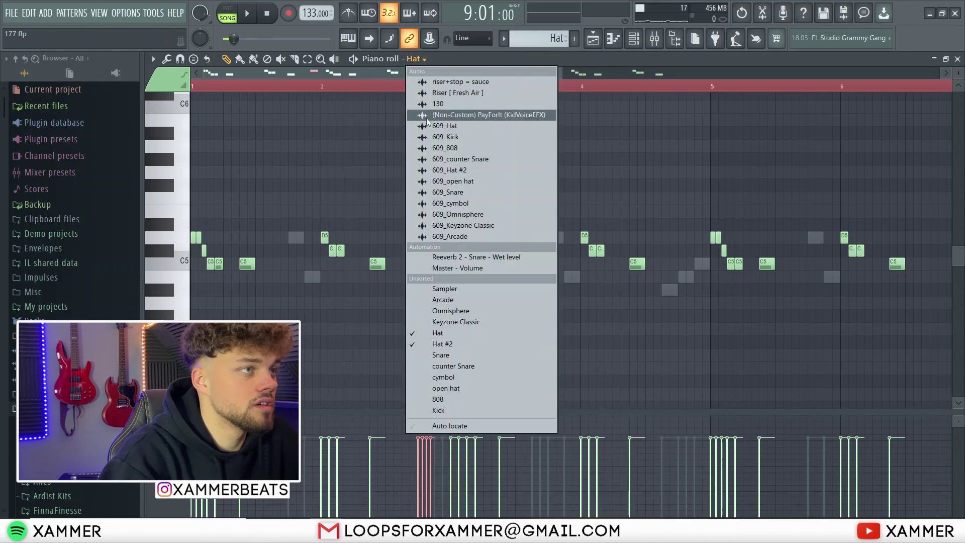
{"action": "left_click", "coordinate": [462, 345]}
{"action": "scroll", "coordinate": [841, 323], "scroll_direction": "down", "scroll_amount": 1}
{"action": "left_click_drag", "start_coordinate": [833, 322], "coordinate": [212, 157]}
{"action": "scroll", "coordinate": [337, 257], "scroll_direction": "up", "scroll_amount": 2}
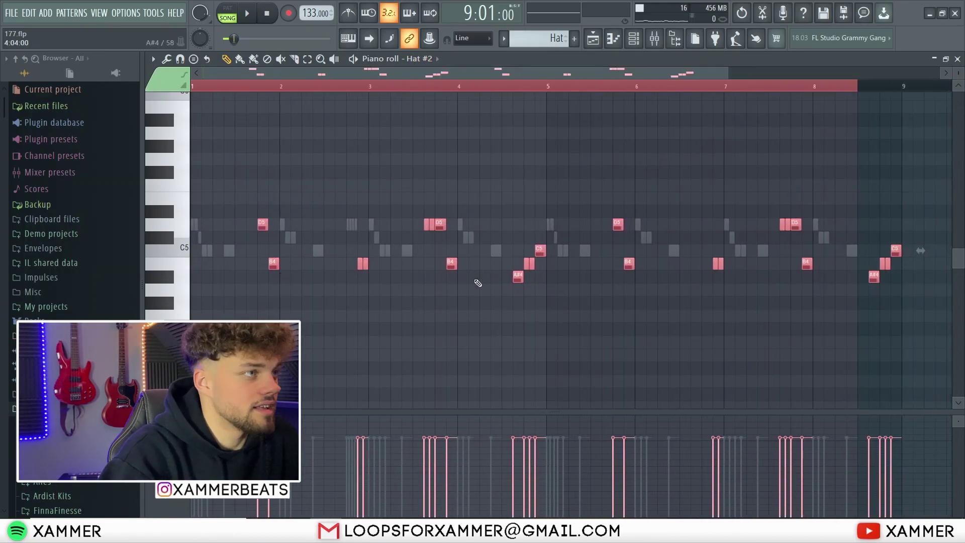
{"action": "left_click_drag", "start_coordinate": [291, 280], "coordinate": [256, 220]}
{"action": "left_click_drag", "start_coordinate": [468, 275], "coordinate": [437, 210]}
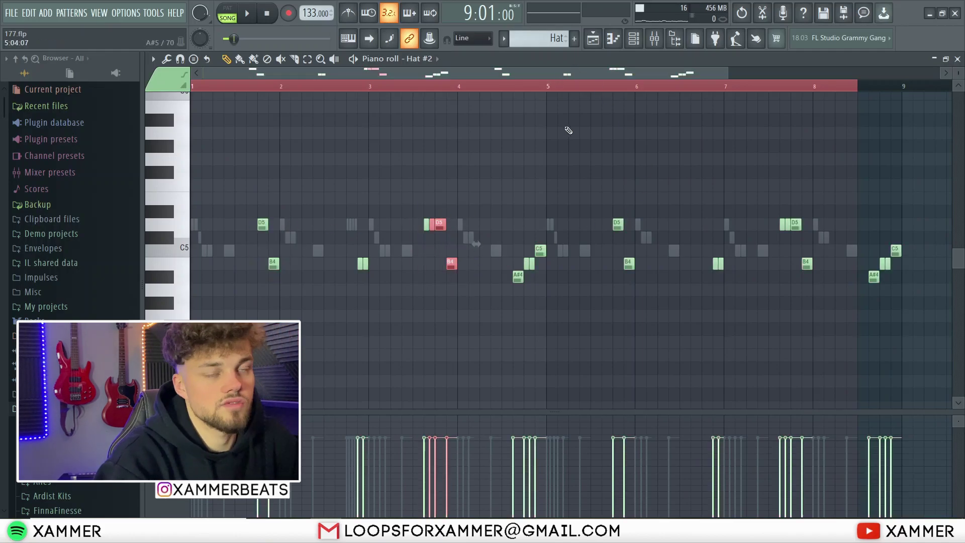
Step: Return to the playlist, unmute the Snare track, Track 5, and open the Snare pattern in the piano roll
{"action": "left_click", "coordinate": [598, 43]}
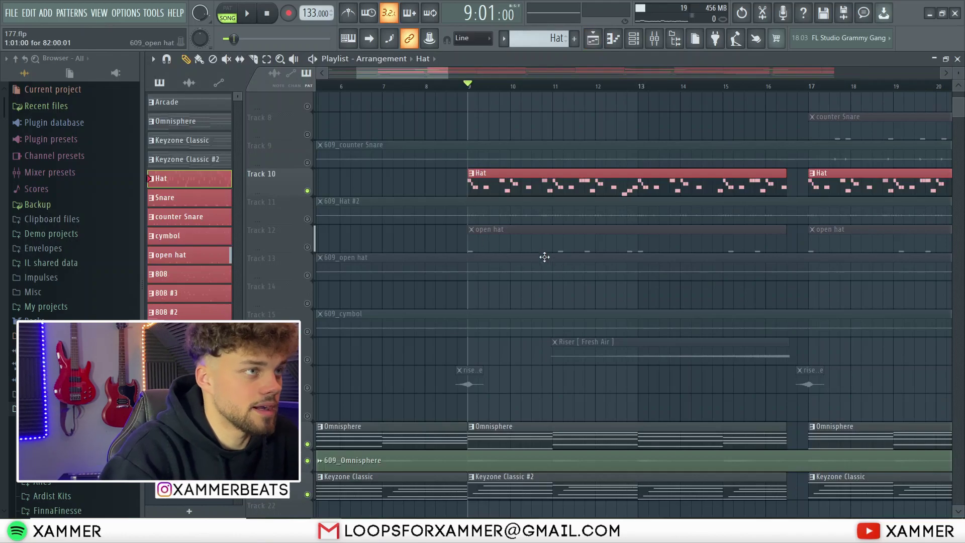
{"action": "scroll", "coordinate": [544, 259], "scroll_direction": "down", "scroll_amount": 2}
{"action": "scroll", "coordinate": [558, 237], "scroll_direction": "up", "scroll_amount": 3}
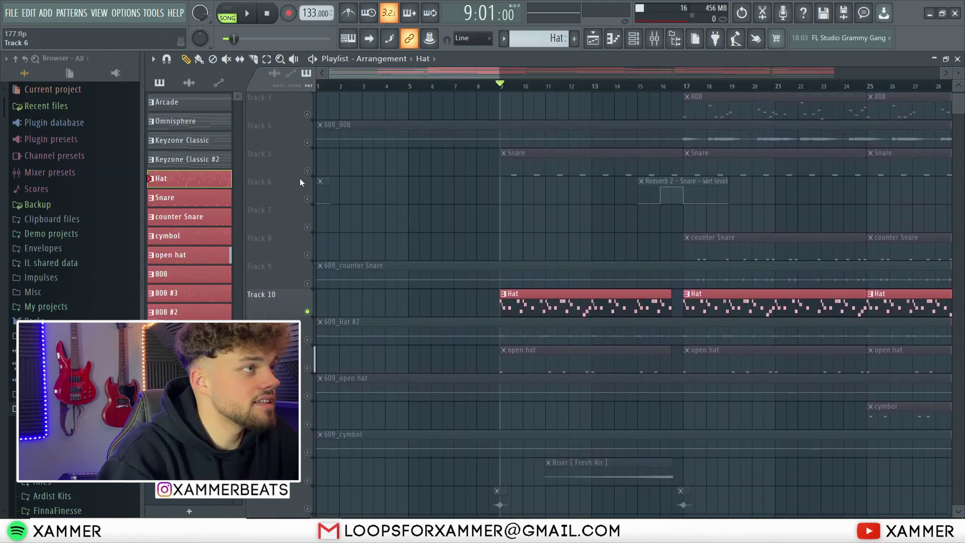
{"action": "left_click", "coordinate": [307, 171]}
{"action": "double_click", "coordinate": [550, 170]}
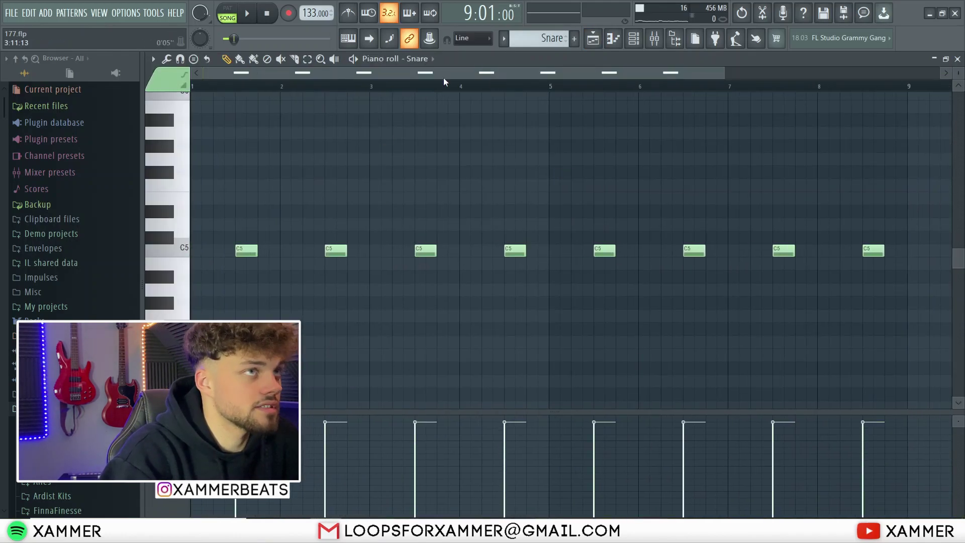
Step: Open the Snare channel's settings from the channel rack and examine its sample, snare_antidote.wav
{"action": "left_click", "coordinate": [634, 41]}
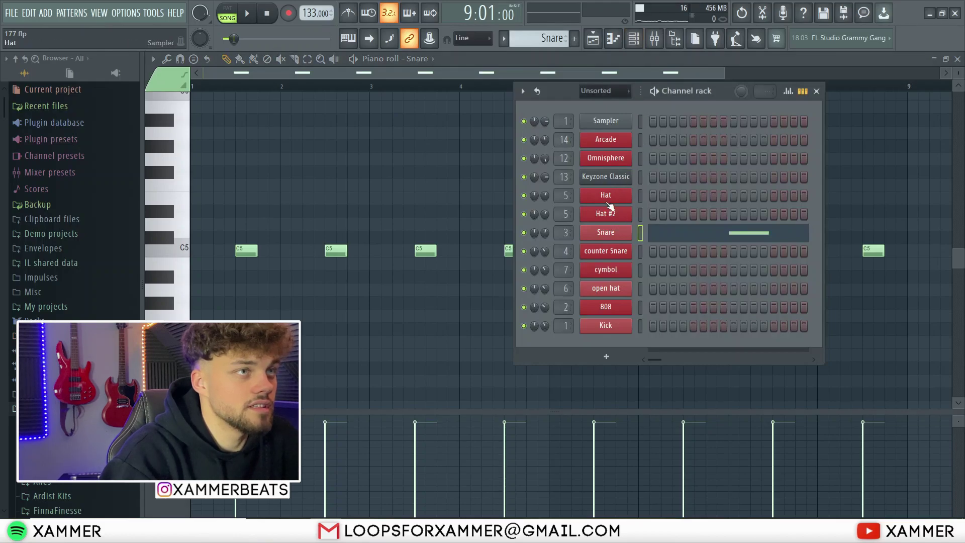
{"action": "left_click", "coordinate": [612, 142]}
{"action": "left_click", "coordinate": [612, 234]}
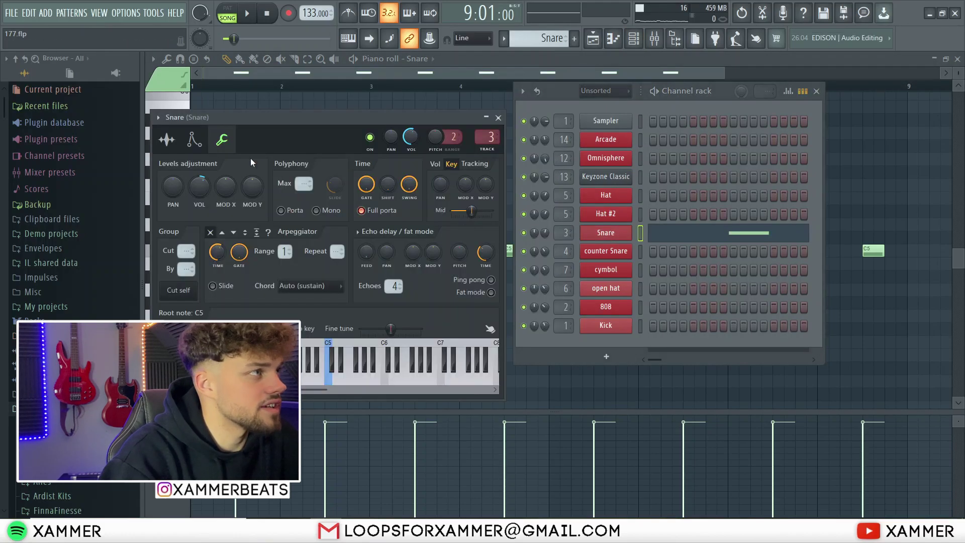
{"action": "left_click_drag", "start_coordinate": [250, 125], "coordinate": [332, 119]}
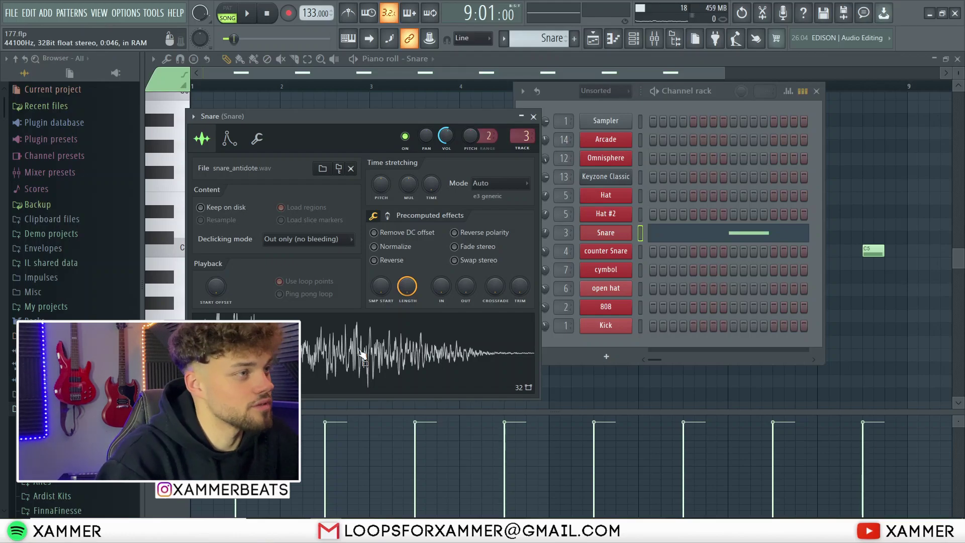
Step: Unmute the snare reverb wet level automation on Track 6 in the playlist, and select its clip and the first Snare clip
{"action": "left_click", "coordinate": [613, 44]}
{"action": "scroll", "coordinate": [688, 196], "scroll_direction": "up", "scroll_amount": 4}
{"action": "left_click_drag", "start_coordinate": [745, 209], "coordinate": [623, 197]}
{"action": "left_click", "coordinate": [307, 198]}
{"action": "scroll", "coordinate": [532, 199], "scroll_direction": "down", "scroll_amount": 5}
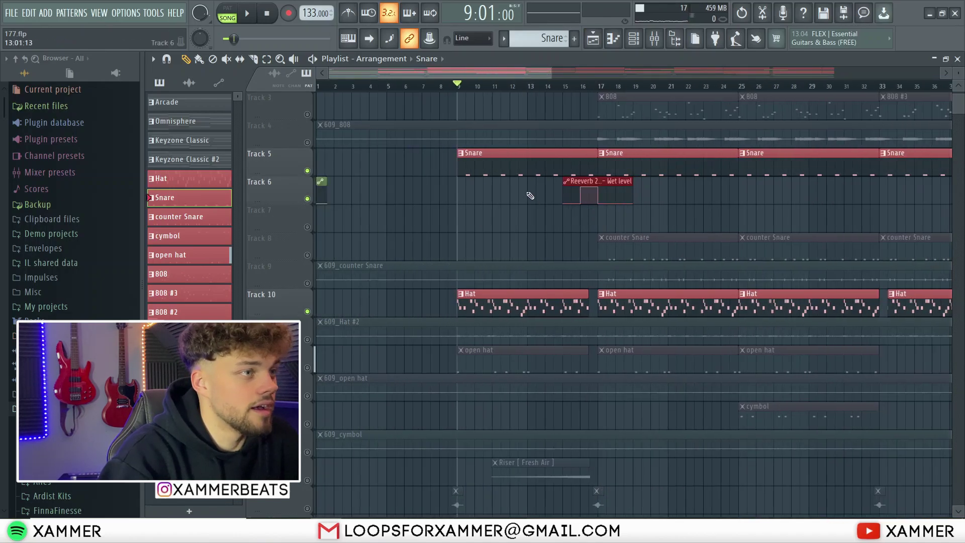
{"action": "left_click_drag", "start_coordinate": [536, 195], "coordinate": [468, 166]}
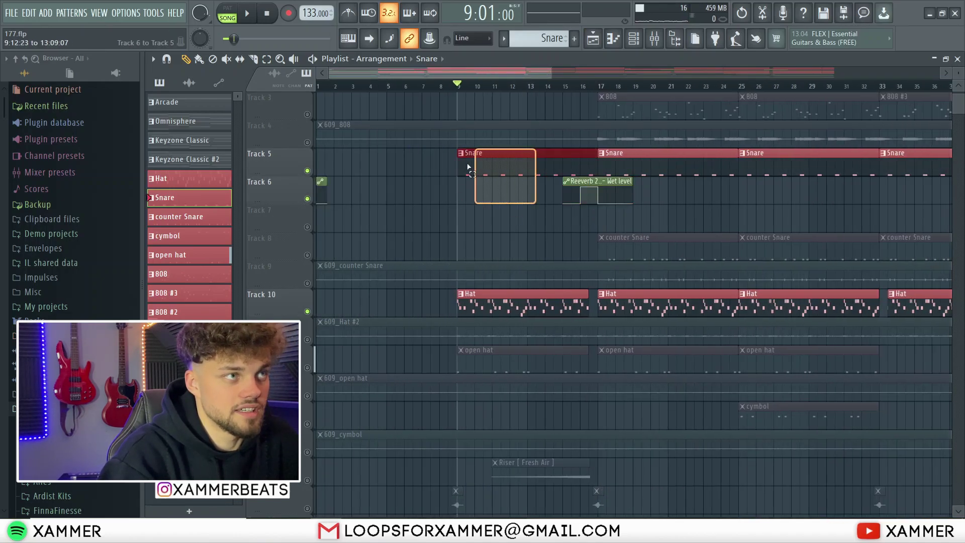
Step: Unmute the open hat track, Track 12, and open the open hat pattern in the piano roll
{"action": "left_click", "coordinate": [307, 367]}
{"action": "double_click", "coordinate": [498, 336]}
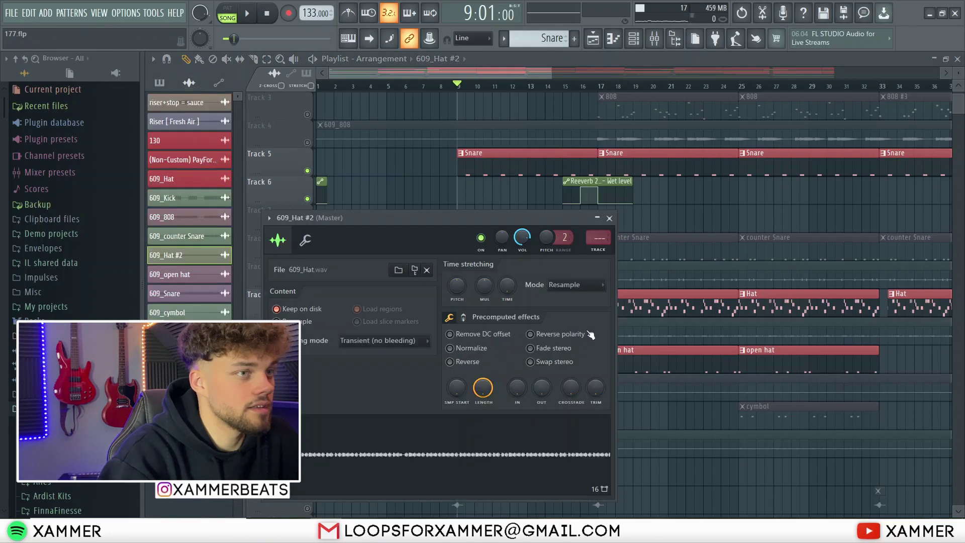
{"action": "double_click", "coordinate": [657, 354]}
Step: Select individual C5 open hat notes near the starts of bars 1, 3 and 5 to examine their spacing
{"action": "scroll", "coordinate": [477, 248], "scroll_direction": "down", "scroll_amount": 2}
{"action": "scroll", "coordinate": [352, 252], "scroll_direction": "up", "scroll_amount": 2}
{"action": "left_click_drag", "start_coordinate": [220, 277], "coordinate": [111, 229]}
{"action": "left_click_drag", "start_coordinate": [417, 283], "coordinate": [358, 205]}
{"action": "left_click_drag", "start_coordinate": [445, 239], "coordinate": [424, 179]}
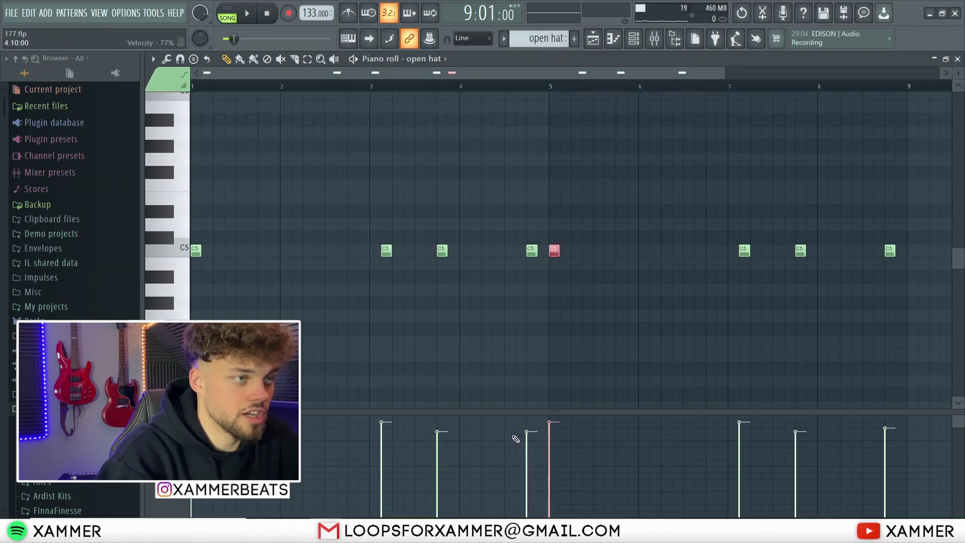
Step: Return to the playlist and unmute the Arcade pattern on Track 23 and the 609_Arcade audio on Track 24
{"action": "left_click", "coordinate": [596, 41]}
{"action": "scroll", "coordinate": [446, 225], "scroll_direction": "down", "scroll_amount": 3}
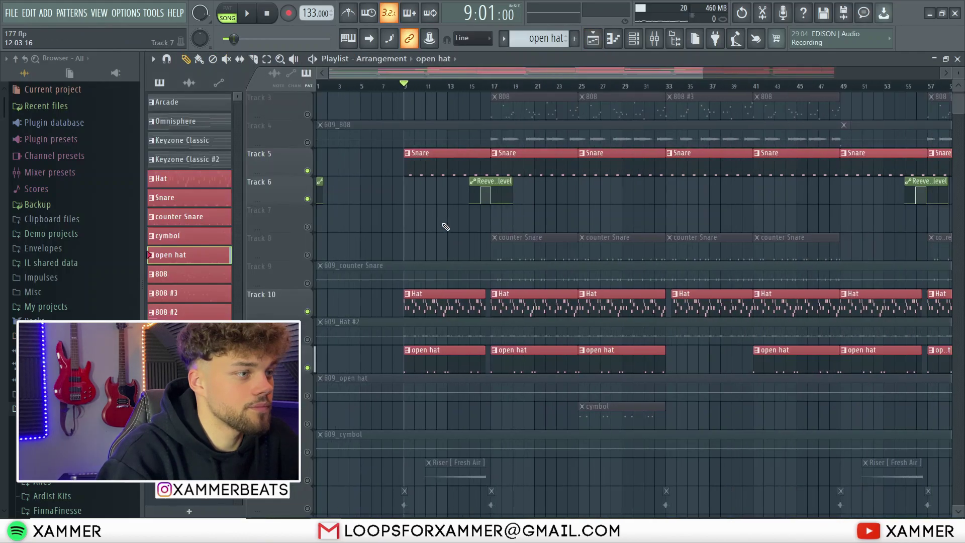
{"action": "scroll", "coordinate": [457, 232], "scroll_direction": "down", "scroll_amount": 3}
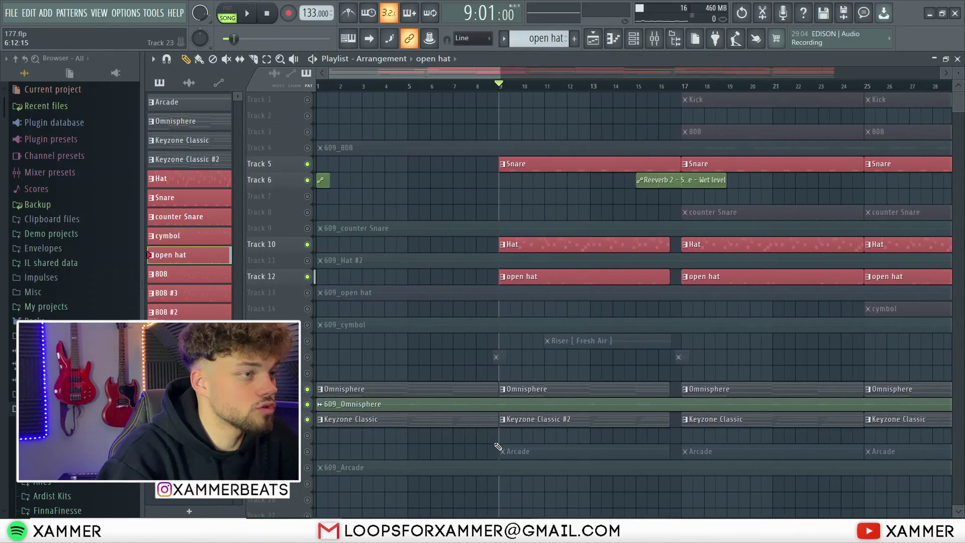
{"action": "scroll", "coordinate": [322, 448], "scroll_direction": "up", "scroll_amount": 4}
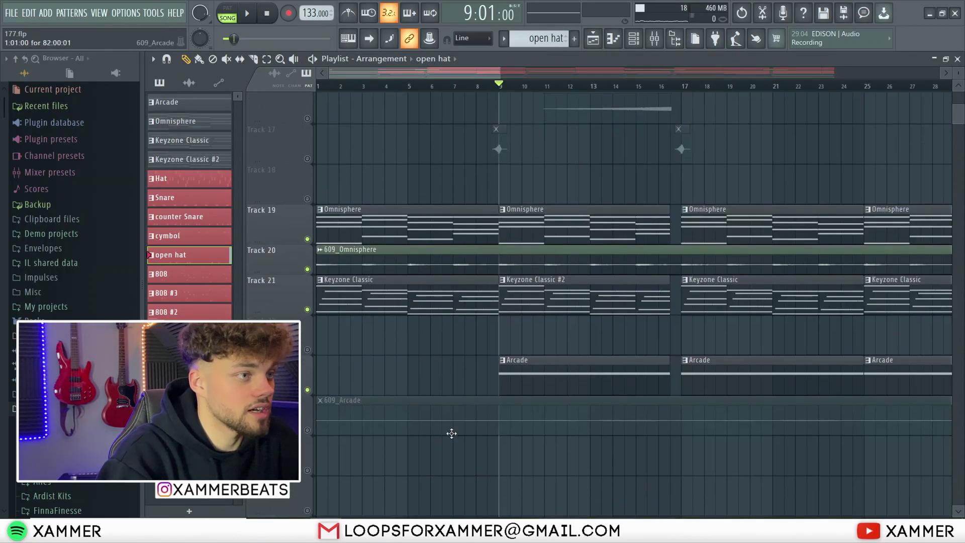
{"action": "left_click", "coordinate": [326, 425]}
{"action": "left_click", "coordinate": [308, 430]}
{"action": "scroll", "coordinate": [633, 397], "scroll_direction": "up", "scroll_amount": 3}
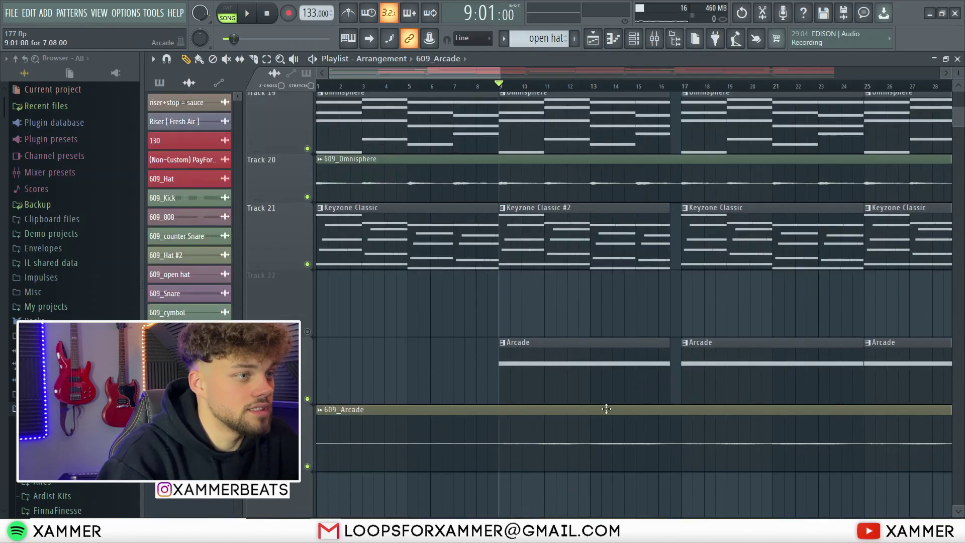
Step: Solo the 609_Arcade audio on Track 24 and play it from bar 9
{"action": "scroll", "coordinate": [529, 438], "scroll_direction": "down", "scroll_amount": 3}
{"action": "right_click", "coordinate": [308, 217]}
{"action": "key", "text": "space"}
{"action": "scroll", "coordinate": [556, 271], "scroll_direction": "up", "scroll_amount": 1}
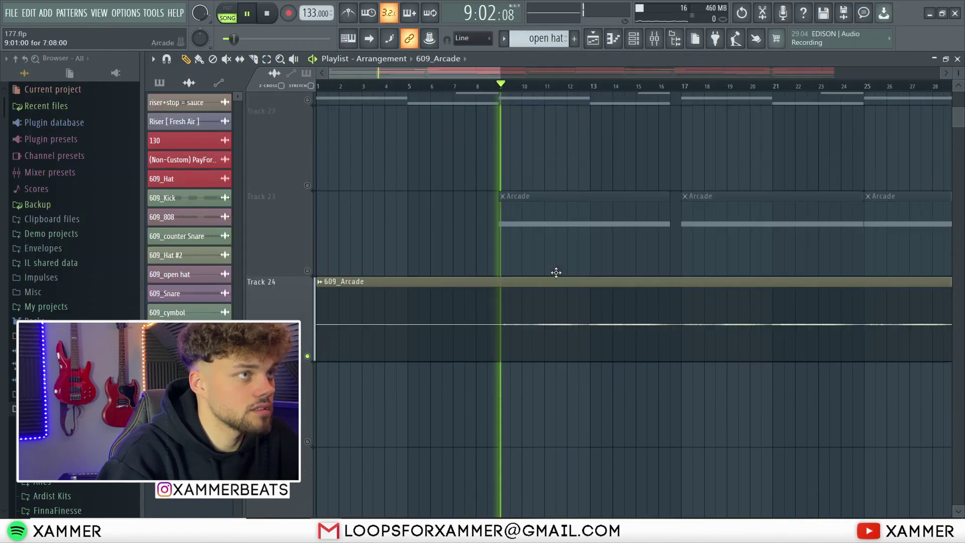
{"action": "scroll", "coordinate": [567, 259], "scroll_direction": "down", "scroll_amount": 2}
{"action": "scroll", "coordinate": [583, 278], "scroll_direction": "down", "scroll_amount": 5}
{"action": "scroll", "coordinate": [584, 279], "scroll_direction": "up", "scroll_amount": 1}
{"action": "scroll", "coordinate": [422, 436], "scroll_direction": "up", "scroll_amount": 6}
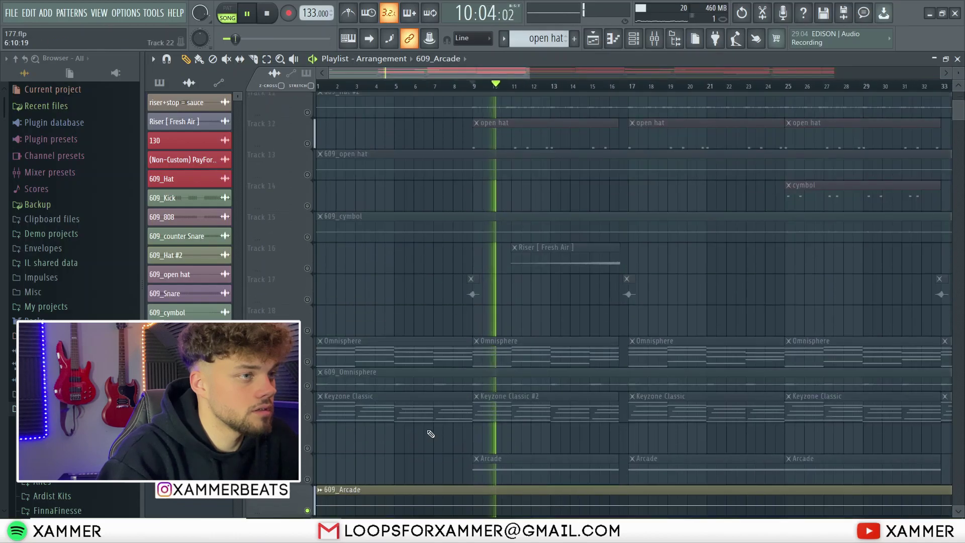
{"action": "scroll", "coordinate": [437, 429], "scroll_direction": "down", "scroll_amount": 2}
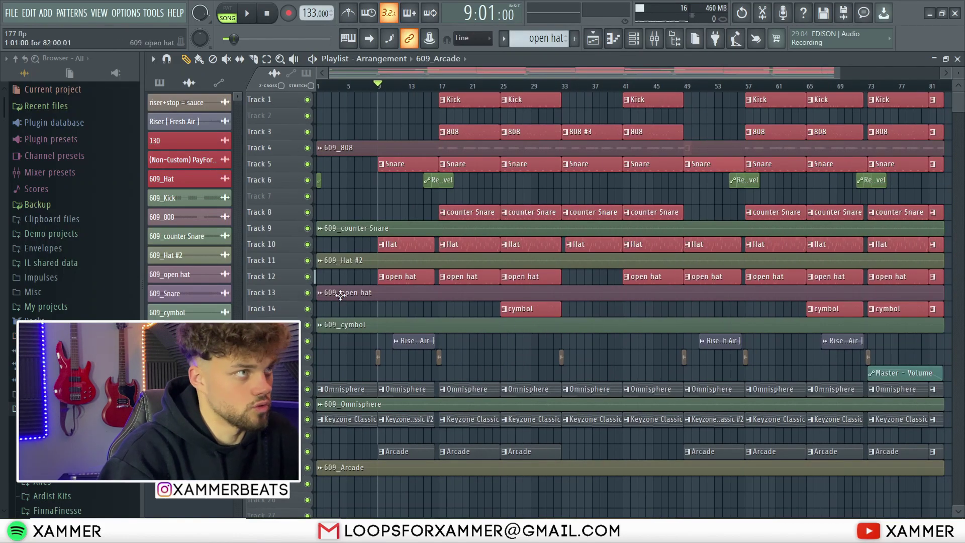
Step: Play the full arrangement with all tracks enabled from bar 9
{"action": "key", "text": "space"}
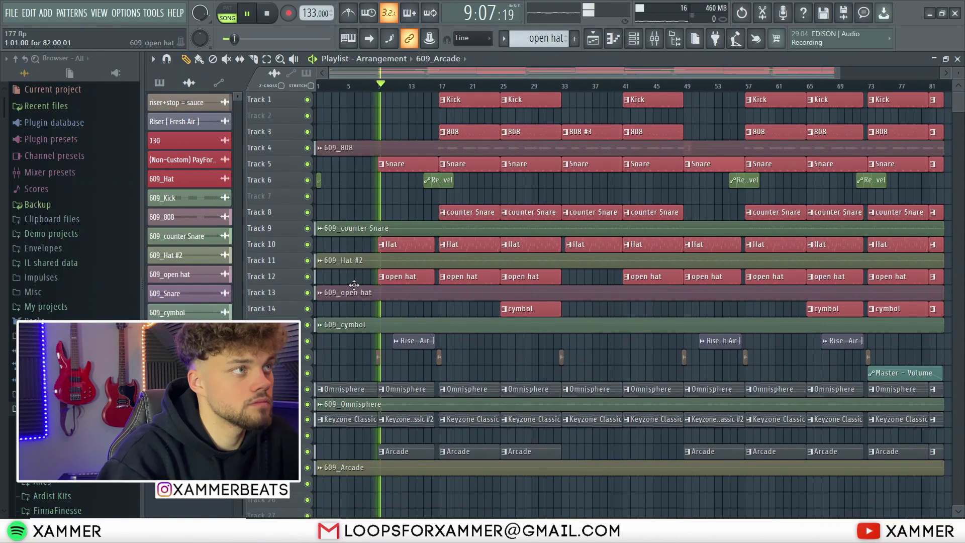
{"action": "scroll", "coordinate": [391, 371], "scroll_direction": "up", "scroll_amount": 2}
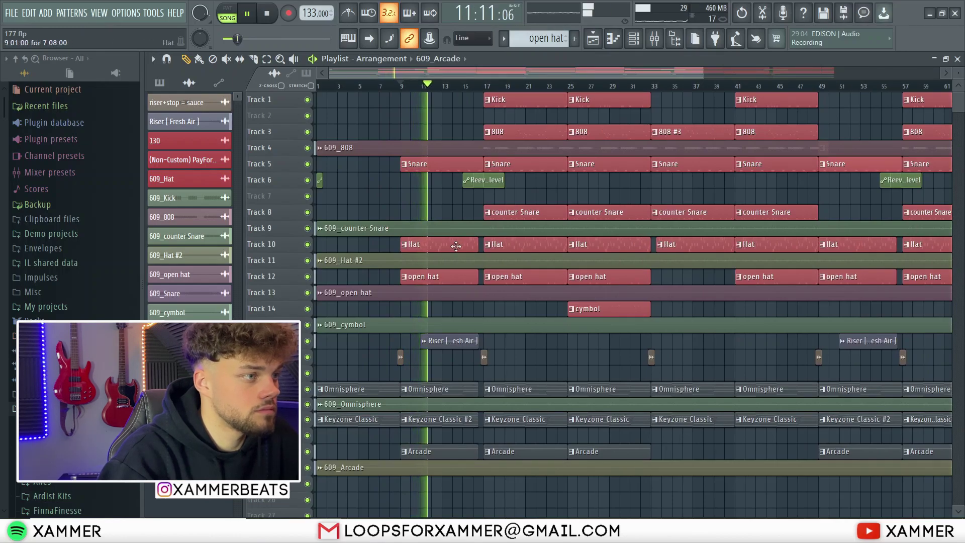
{"action": "scroll", "coordinate": [392, 295], "scroll_direction": "up", "scroll_amount": 1}
{"action": "scroll", "coordinate": [397, 297], "scroll_direction": "down", "scroll_amount": 1}
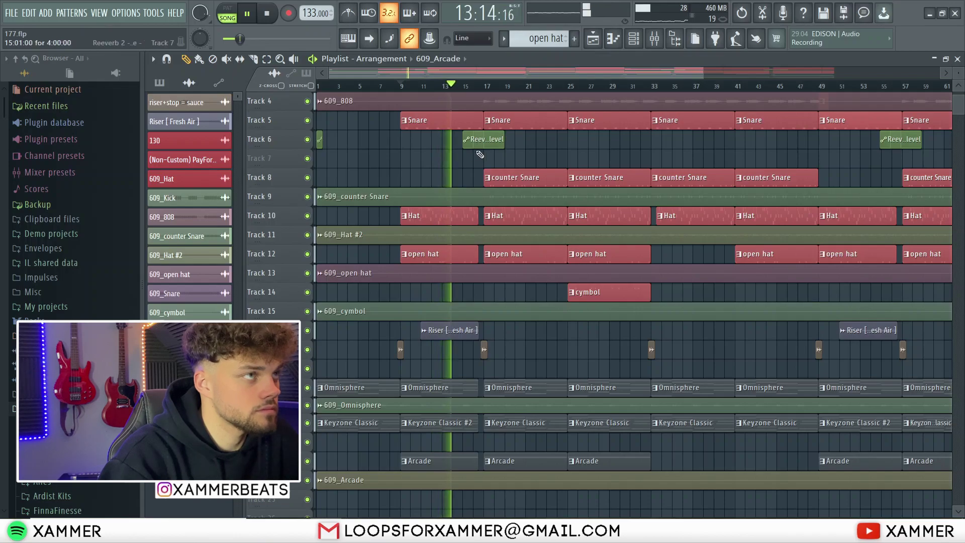
{"action": "scroll", "coordinate": [500, 155], "scroll_direction": "up", "scroll_amount": 2}
Step: Stop playback, set the playback position to bar 15, and examine the snare reverb wet level automation on Track 6
{"action": "key", "text": "space"}
{"action": "left_click", "coordinate": [468, 87]}
{"action": "scroll", "coordinate": [484, 138], "scroll_direction": "up", "scroll_amount": 4}
{"action": "scroll", "coordinate": [509, 283], "scroll_direction": "up", "scroll_amount": 3}
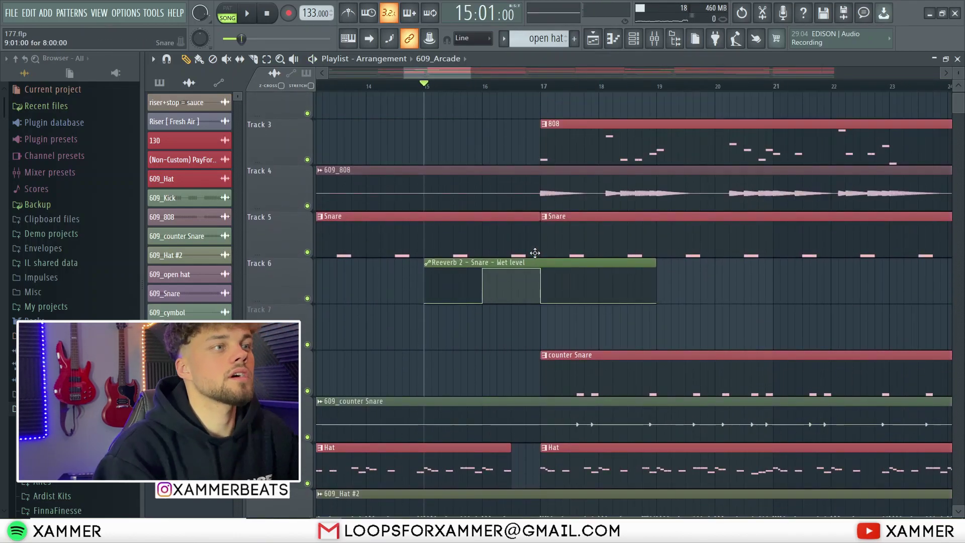
{"action": "scroll", "coordinate": [489, 289], "scroll_direction": "up", "scroll_amount": 2}
{"action": "scroll", "coordinate": [513, 302], "scroll_direction": "down", "scroll_amount": 1}
{"action": "scroll", "coordinate": [516, 298], "scroll_direction": "down", "scroll_amount": 3}
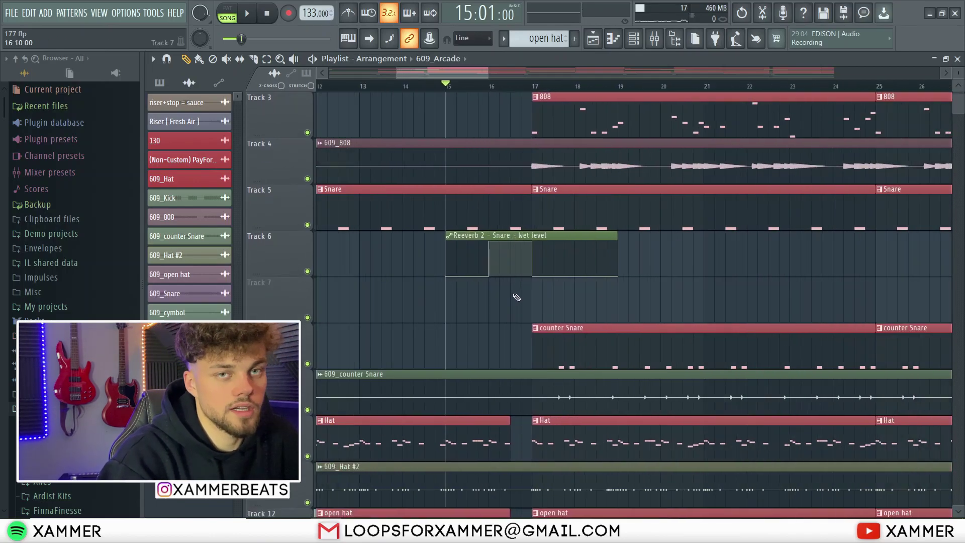
Step: Play the arrangement from bar 15 through the reverb transition into the section starting at bar 17
{"action": "right_click", "coordinate": [517, 298], "text": "ctrl"}
{"action": "scroll", "coordinate": [384, 191], "scroll_direction": "up", "scroll_amount": 3}
{"action": "key", "text": "space"}
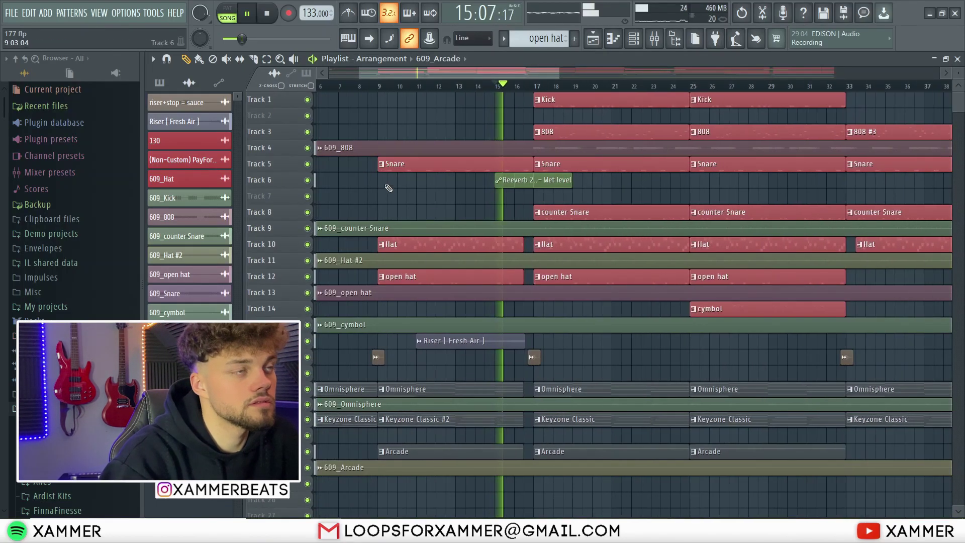
{"action": "right_click", "coordinate": [548, 210], "text": "ctrl"}
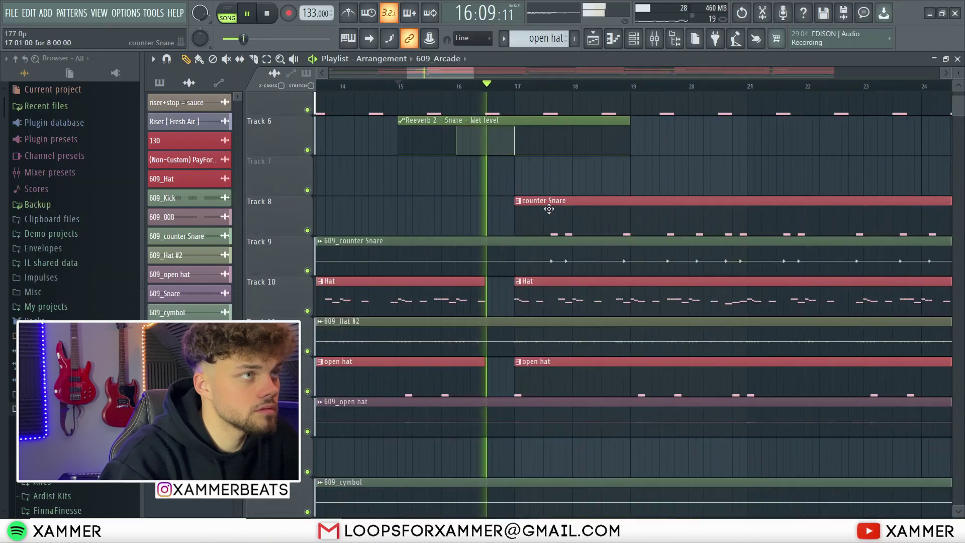
{"action": "right_click", "coordinate": [550, 204], "text": "ctrl"}
{"action": "scroll", "coordinate": [442, 212], "scroll_direction": "down", "scroll_amount": 2}
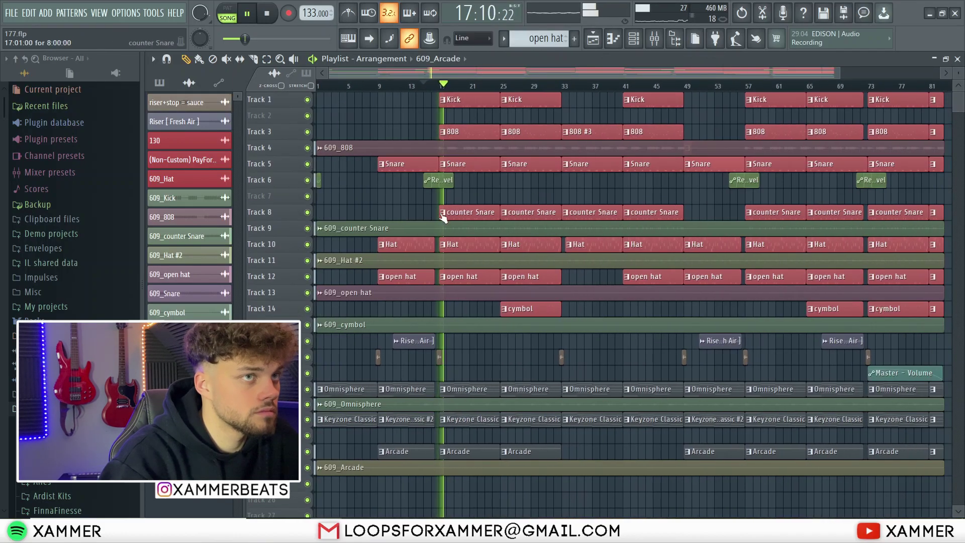
Step: Stop playback, examine the gap before bar 17 across the tracks, and select the Snare and reverb automation clips around it
{"action": "scroll", "coordinate": [436, 186], "scroll_direction": "up", "scroll_amount": 3}
{"action": "key", "text": "space"}
{"action": "scroll", "coordinate": [419, 341], "scroll_direction": "up", "scroll_amount": 4}
{"action": "scroll", "coordinate": [441, 361], "scroll_direction": "up", "scroll_amount": 3}
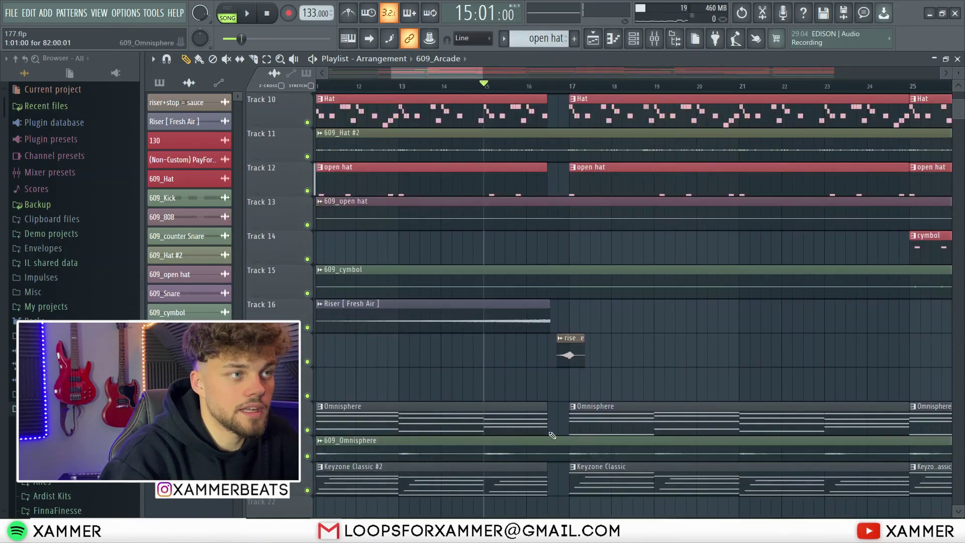
{"action": "scroll", "coordinate": [539, 450], "scroll_direction": "up", "scroll_amount": 6}
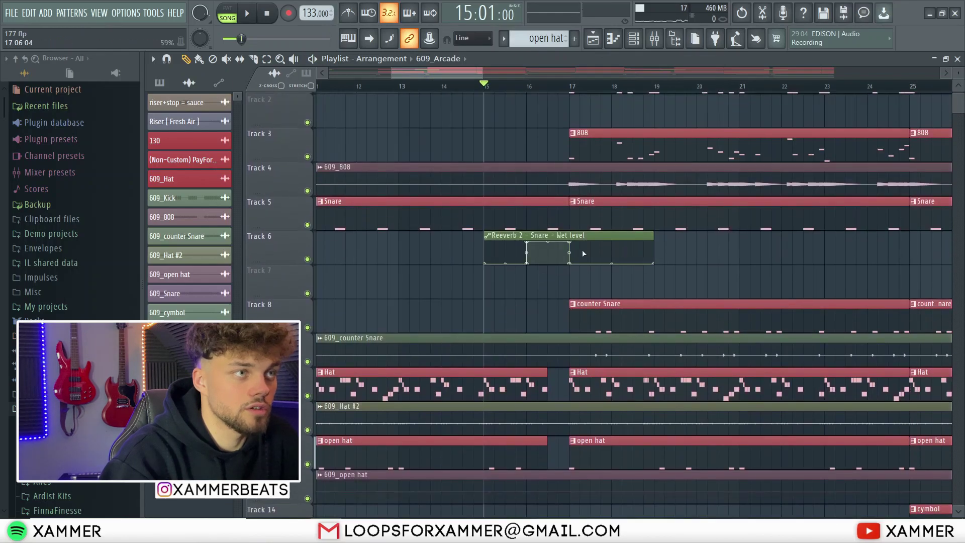
{"action": "left_click_drag", "start_coordinate": [597, 256], "coordinate": [529, 213]}
Step: Make Snare the active pattern and move the playback position to bar 17
{"action": "scroll", "coordinate": [508, 250], "scroll_direction": "down", "scroll_amount": 2}
{"action": "right_click", "coordinate": [523, 221], "text": "ctrl"}
{"action": "left_click", "coordinate": [528, 169]}
{"action": "left_click_drag", "start_coordinate": [530, 179], "coordinate": [545, 180]}
{"action": "left_click", "coordinate": [545, 180]}
{"action": "right_click", "coordinate": [557, 179]}
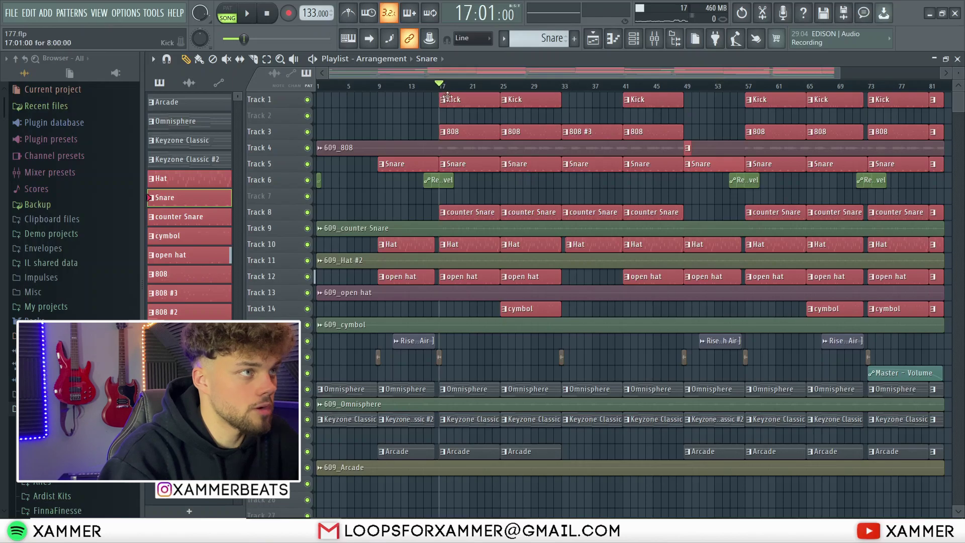
Step: Open the counter Snare pattern that starts at bar 17 on Track 8 in the piano roll
{"action": "scroll", "coordinate": [380, 254], "scroll_direction": "up", "scroll_amount": 5}
{"action": "scroll", "coordinate": [493, 279], "scroll_direction": "up", "scroll_amount": 3}
{"action": "scroll", "coordinate": [480, 221], "scroll_direction": "up", "scroll_amount": 1}
{"action": "scroll", "coordinate": [444, 133], "scroll_direction": "down", "scroll_amount": 2}
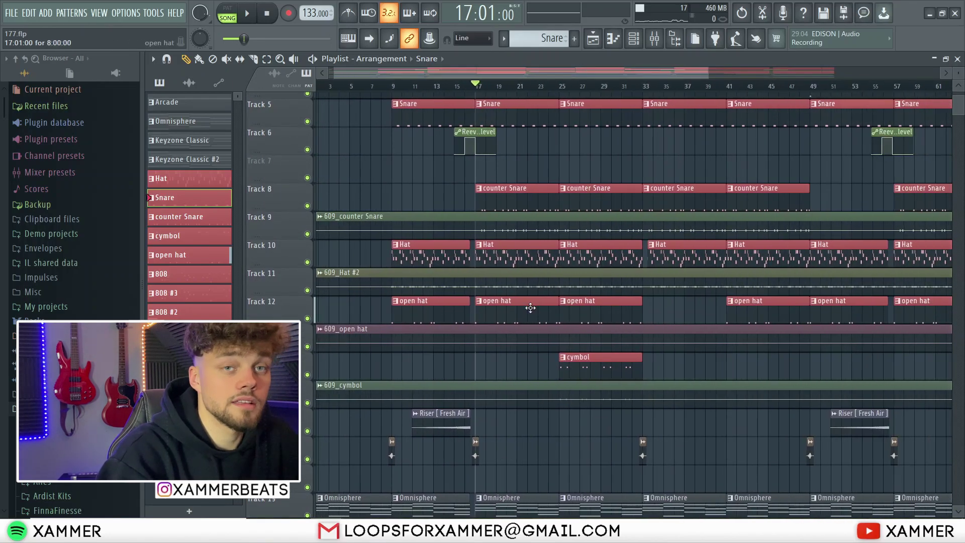
{"action": "scroll", "coordinate": [528, 293], "scroll_direction": "down", "scroll_amount": 3}
{"action": "scroll", "coordinate": [513, 313], "scroll_direction": "down", "scroll_amount": 2}
{"action": "double_click", "coordinate": [508, 186]}
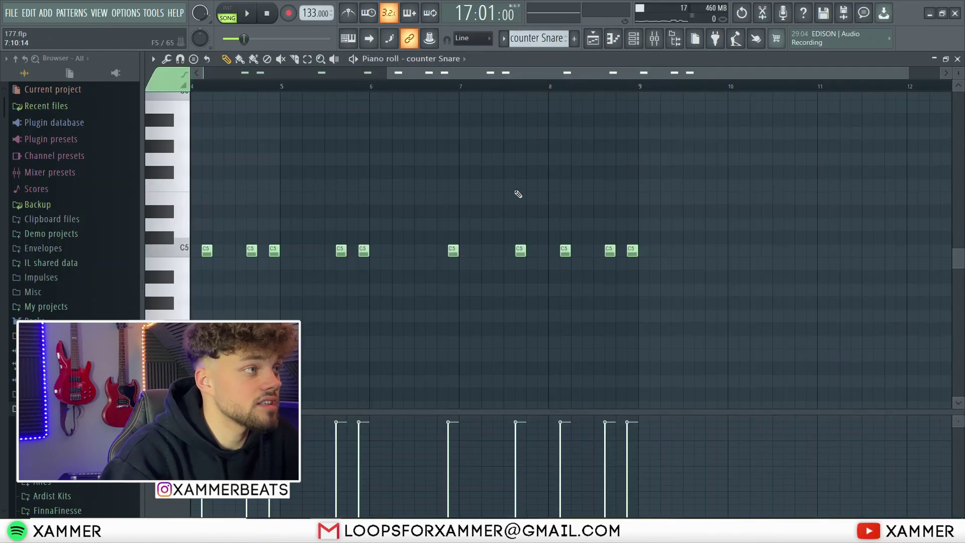
Step: Select all the counter Snare notes, then pick out single hits in the first four bars to examine their placement
{"action": "key", "text": "ctrl+a"}
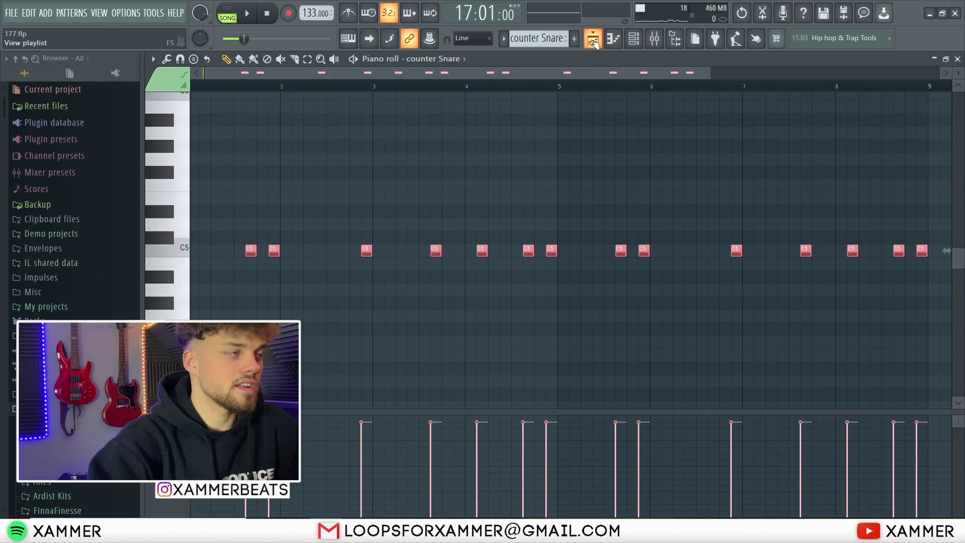
{"action": "left_click_drag", "start_coordinate": [255, 264], "coordinate": [245, 233]}
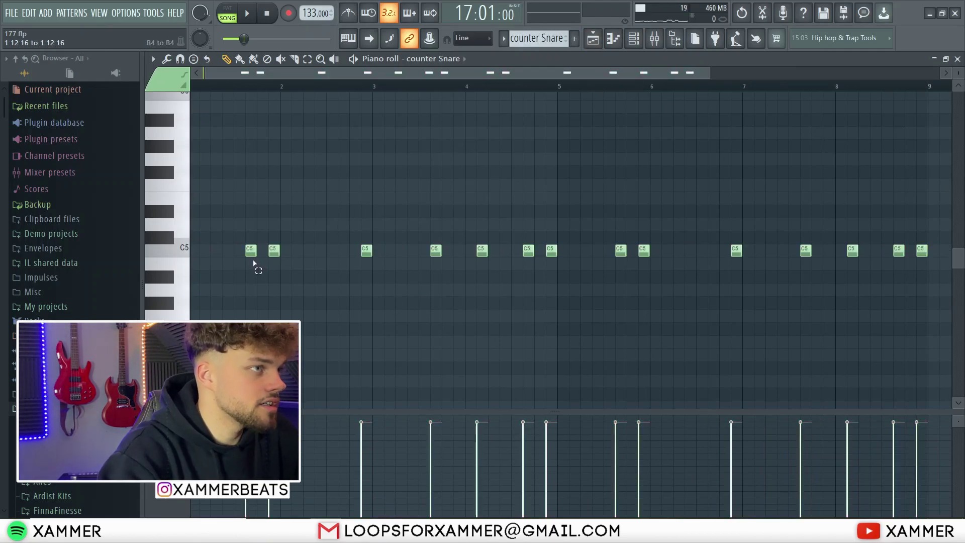
{"action": "left_click_drag", "start_coordinate": [452, 251], "coordinate": [435, 221]}
{"action": "scroll", "coordinate": [437, 234], "scroll_direction": "down", "scroll_amount": 2, "text": "ctrl"}
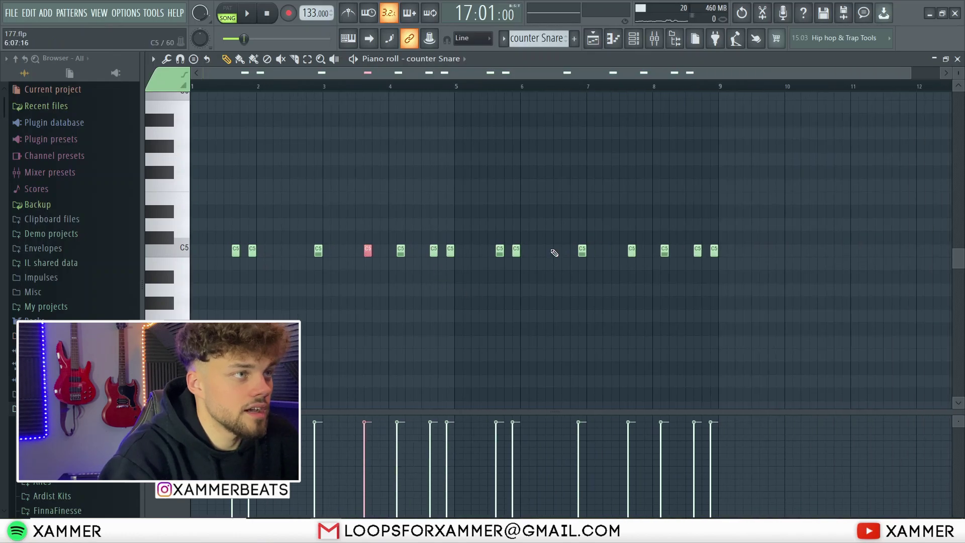
{"action": "scroll", "coordinate": [246, 290], "scroll_direction": "up", "scroll_amount": 2, "text": "ctrl"}
{"action": "left_click_drag", "start_coordinate": [295, 281], "coordinate": [267, 244]}
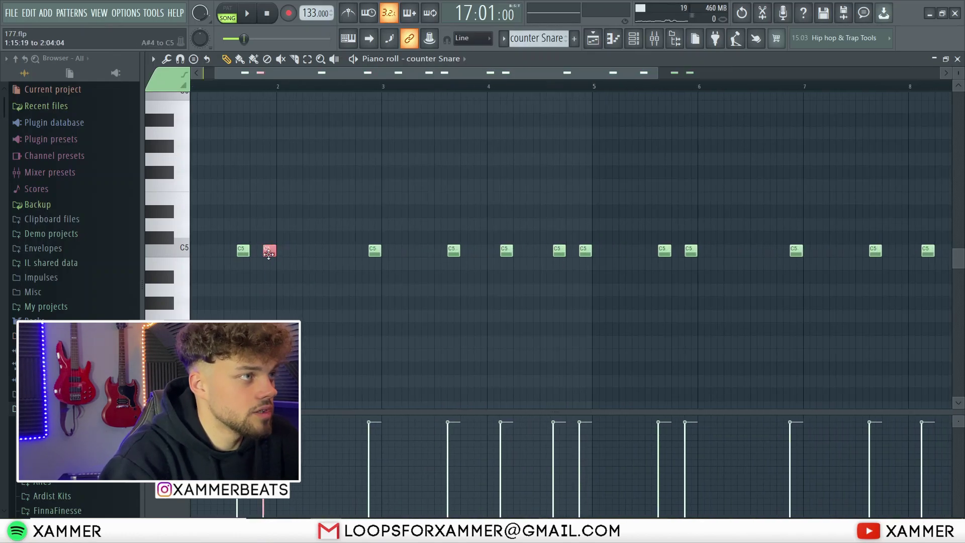
{"action": "mouse_move", "coordinate": [334, 297]}
{"action": "left_mouse_down"}
{"action": "mouse_move", "coordinate": [341, 235]}
{"action": "mouse_move", "coordinate": [417, 268]}
{"action": "left_mouse_up"}
Step: Highlight the first four-bar group of counter Snare notes and the two closing hits before bar 5
{"action": "scroll", "coordinate": [390, 286], "scroll_direction": "down", "scroll_amount": 2, "text": "ctrl"}
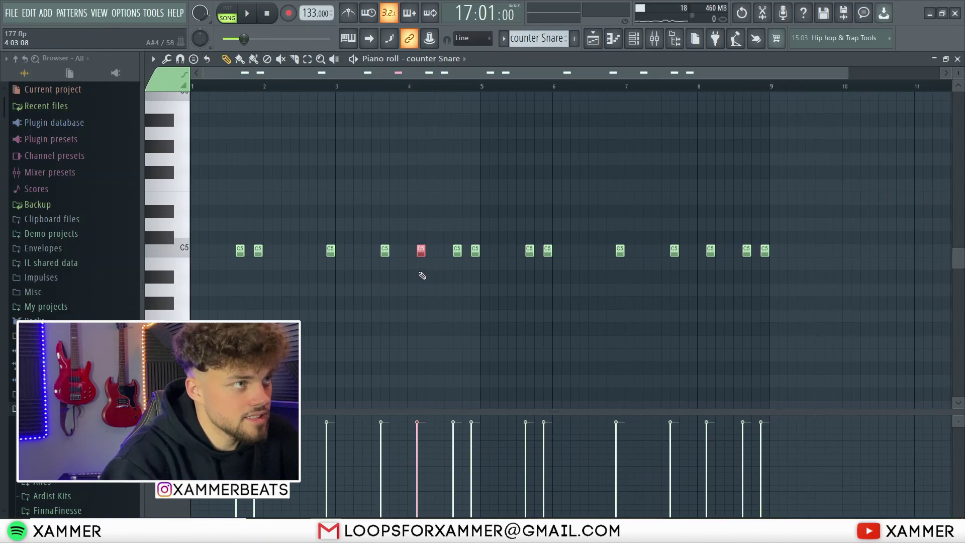
{"action": "left_click_drag", "start_coordinate": [491, 269], "coordinate": [461, 247]}
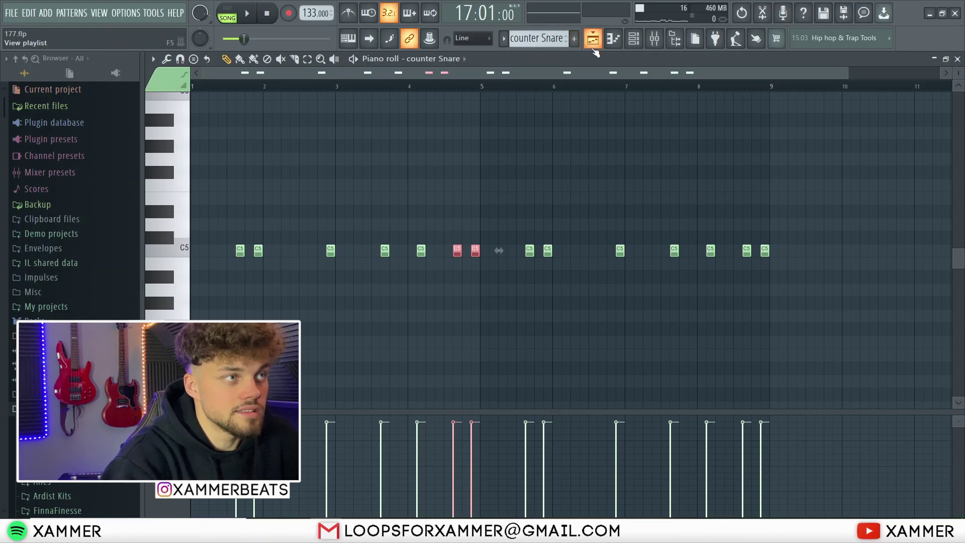
{"action": "left_click_drag", "start_coordinate": [486, 261], "coordinate": [200, 245]}
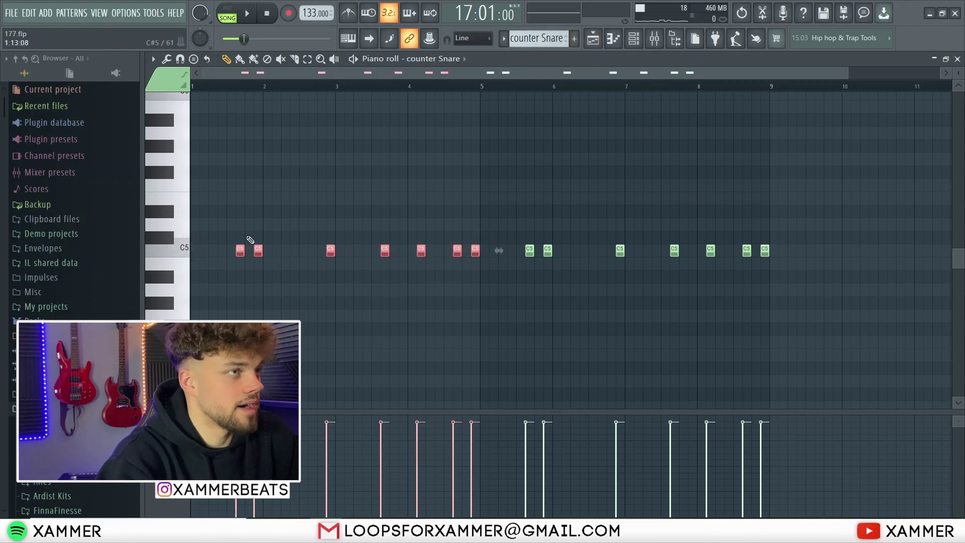
{"action": "left_click_drag", "start_coordinate": [481, 233], "coordinate": [456, 246]}
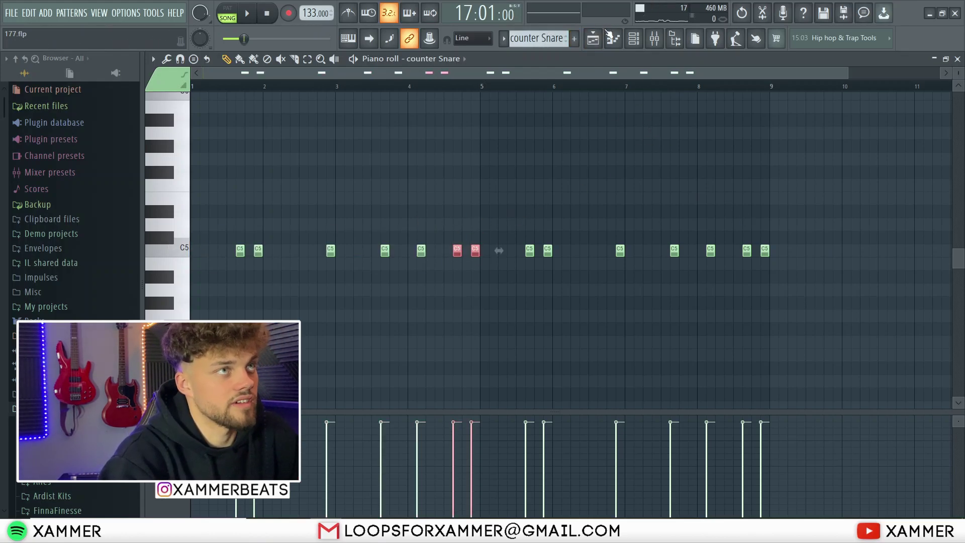
Step: Return to the playlist and open the 808 pattern that starts at bar 17 on Track 3 in the piano roll
{"action": "left_click", "coordinate": [593, 39]}
{"action": "scroll", "coordinate": [518, 221], "scroll_direction": "up", "scroll_amount": 1}
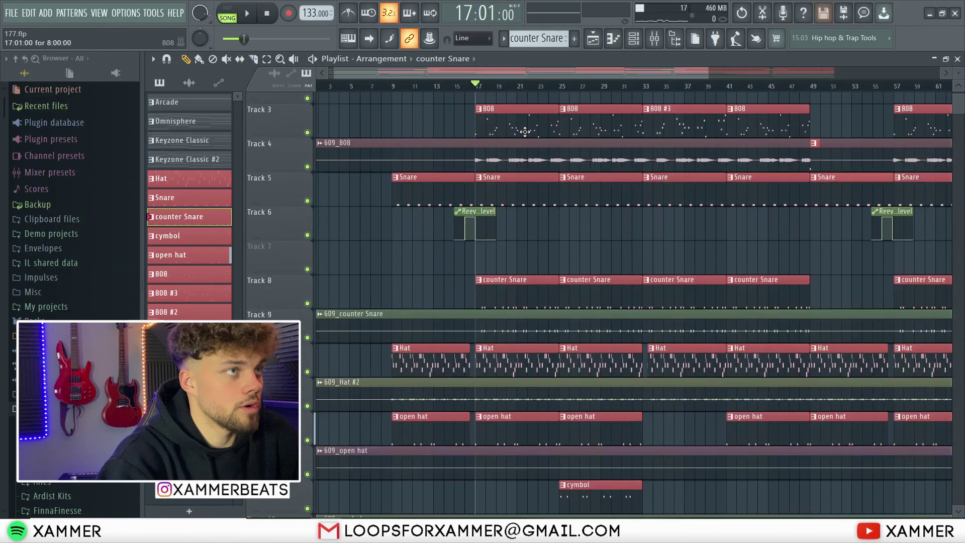
{"action": "scroll", "coordinate": [525, 132], "scroll_direction": "up", "scroll_amount": 2}
{"action": "left_click", "coordinate": [477, 161]}
{"action": "double_click", "coordinate": [462, 167]}
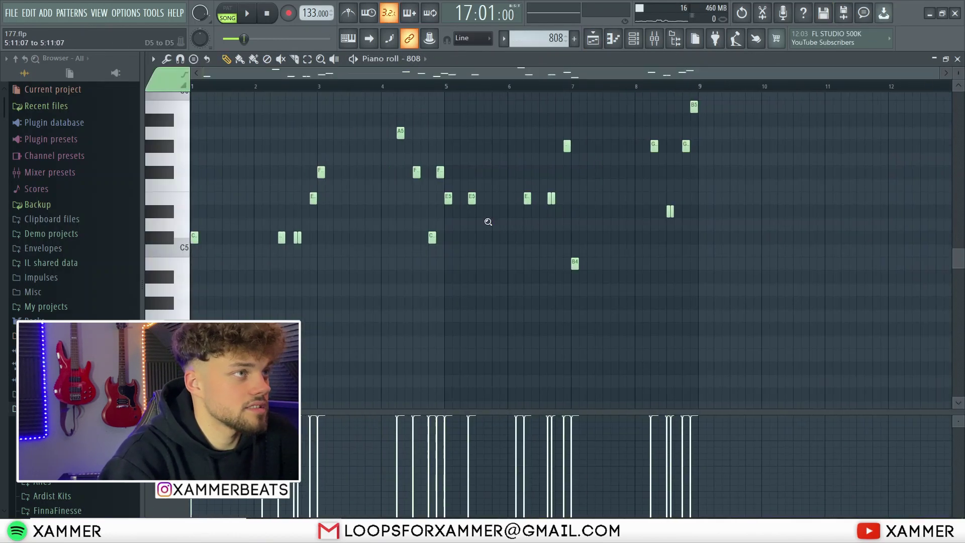
Step: Examine the whole 808 pattern and highlight the F#5 note at bar 3
{"action": "scroll", "coordinate": [242, 322], "scroll_direction": "up", "scroll_amount": 3}
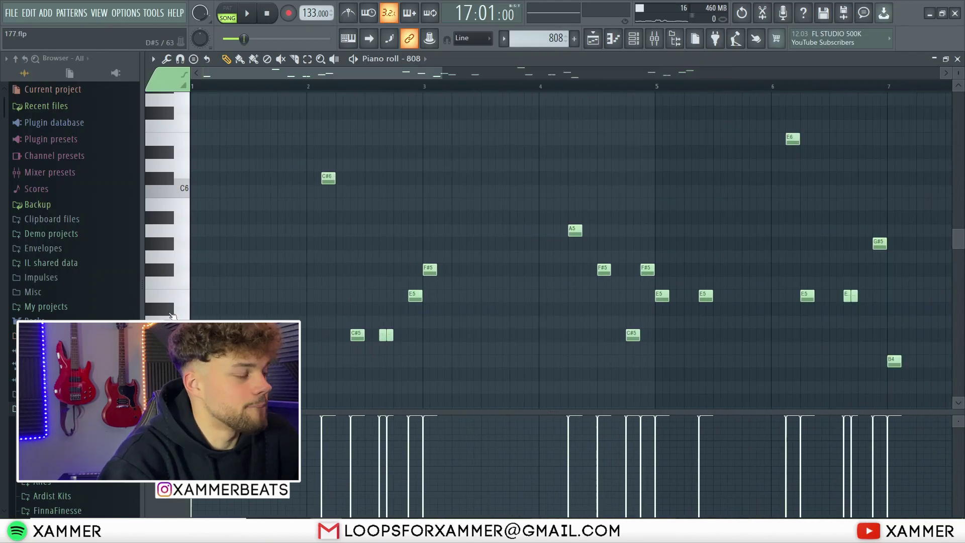
{"action": "scroll", "coordinate": [248, 320], "scroll_direction": "down", "scroll_amount": 4}
{"action": "scroll", "coordinate": [658, 233], "scroll_direction": "up", "scroll_amount": 1}
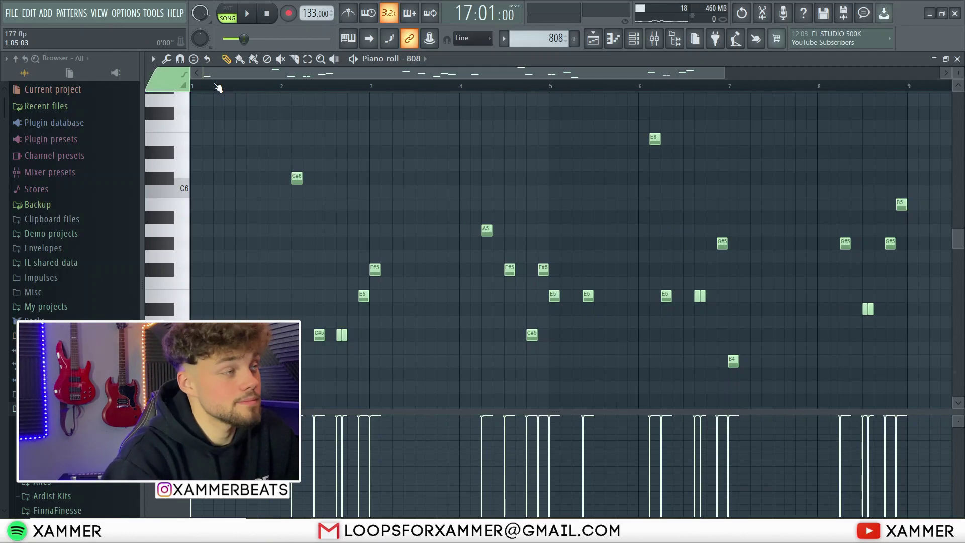
{"action": "scroll", "coordinate": [166, 282], "scroll_direction": "up", "scroll_amount": 4}
{"action": "scroll", "coordinate": [237, 277], "scroll_direction": "down", "scroll_amount": 5}
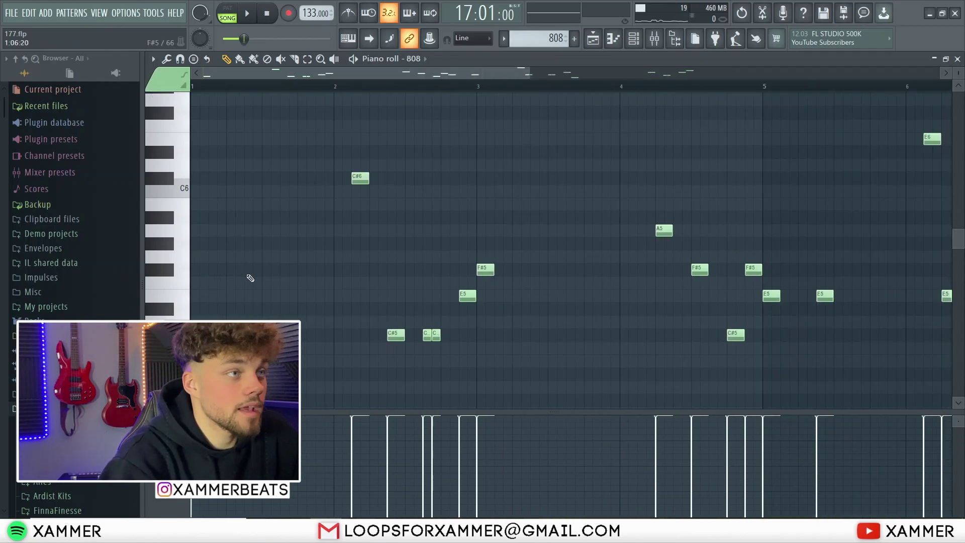
{"action": "left_click_drag", "start_coordinate": [395, 251], "coordinate": [298, 276]}
{"action": "scroll", "coordinate": [474, 274], "scroll_direction": "up", "scroll_amount": 4}
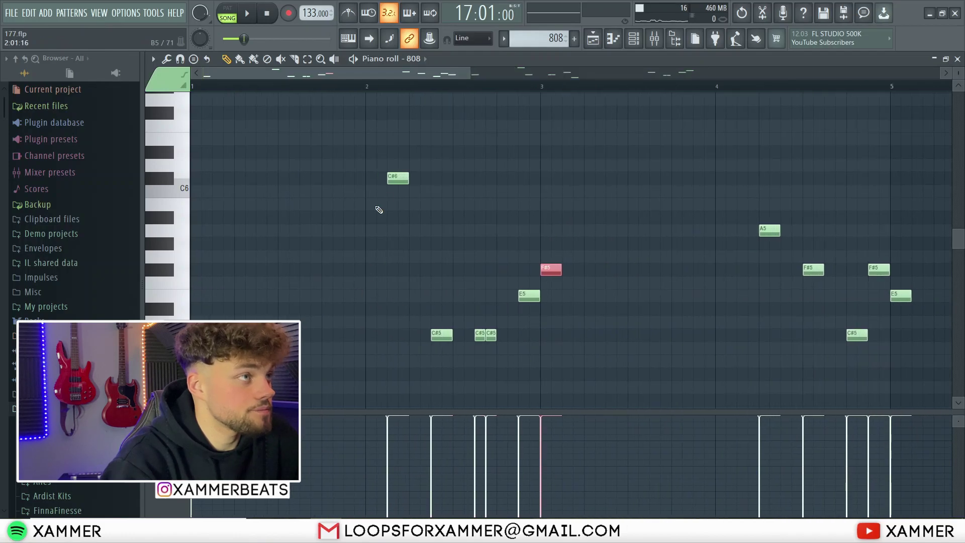
Step: Highlight the high C#6 note and the C#5 notes in bar 2, then the full 808 phrase running into bar 3
{"action": "left_click_drag", "start_coordinate": [426, 230], "coordinate": [388, 152]}
{"action": "left_click_drag", "start_coordinate": [443, 348], "coordinate": [432, 307]}
{"action": "left_click_drag", "start_coordinate": [493, 336], "coordinate": [430, 304]}
{"action": "scroll", "coordinate": [481, 337], "scroll_direction": "down", "scroll_amount": 1}
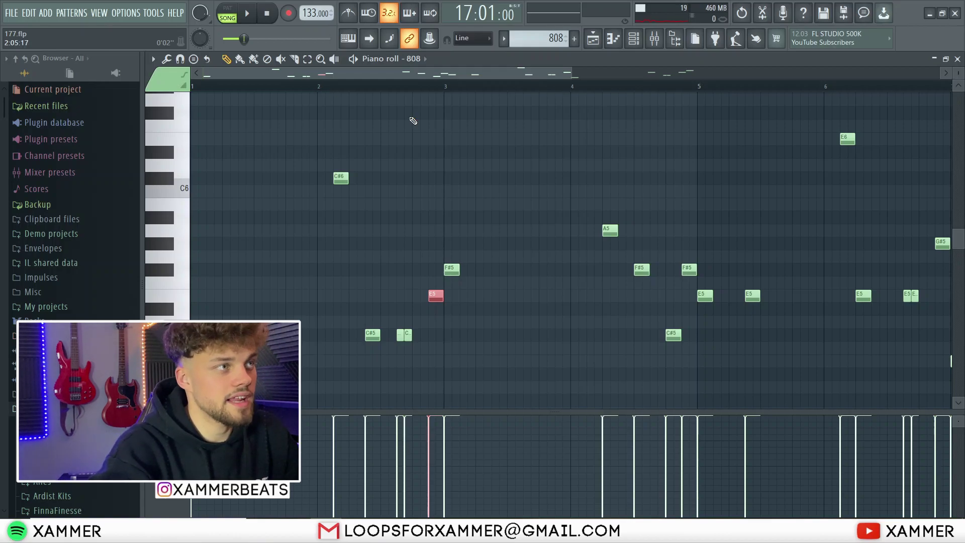
{"action": "left_click_drag", "start_coordinate": [451, 343], "coordinate": [340, 148]}
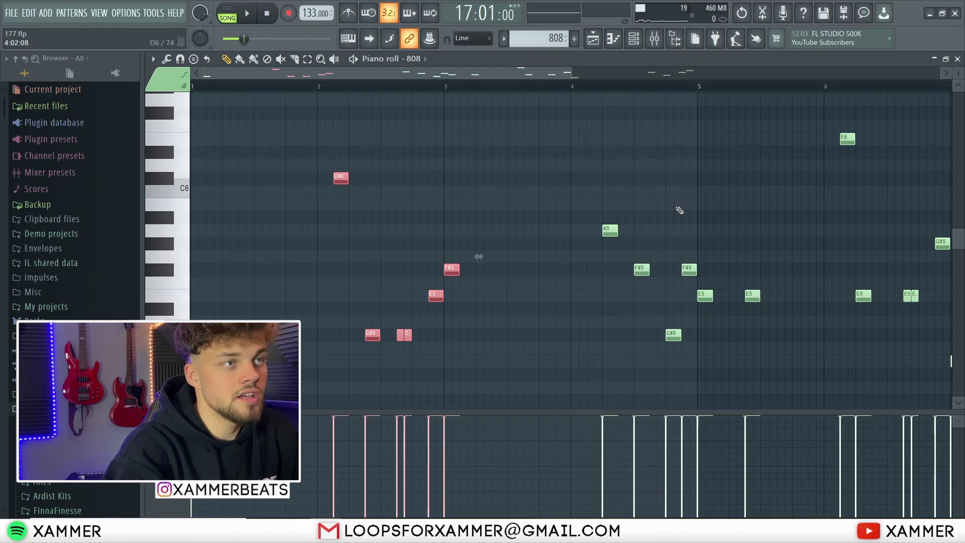
Step: Highlight the descending A5, F#5 and C#5 notes of the 808 in bar 4
{"action": "scroll", "coordinate": [654, 350], "scroll_direction": "up", "scroll_amount": 3}
{"action": "left_click_drag", "start_coordinate": [718, 341], "coordinate": [556, 234]}
{"action": "scroll", "coordinate": [636, 244], "scroll_direction": "down", "scroll_amount": 2}
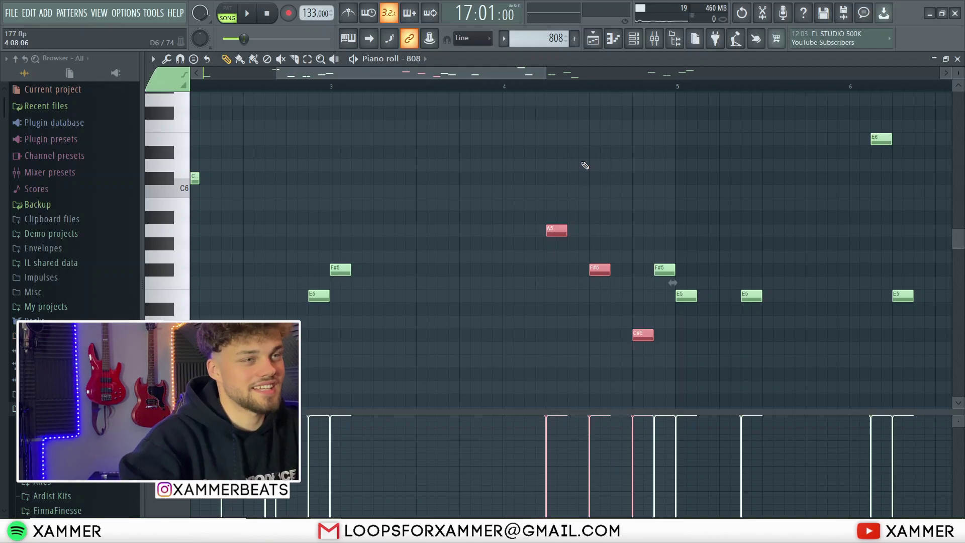
Step: Highlight the E6 and E5 notes in bar 6 of the 808, then the double E5 with the following G#5
{"action": "scroll", "coordinate": [464, 325], "scroll_direction": "down", "scroll_amount": 3}
{"action": "scroll", "coordinate": [537, 265], "scroll_direction": "up", "scroll_amount": 4}
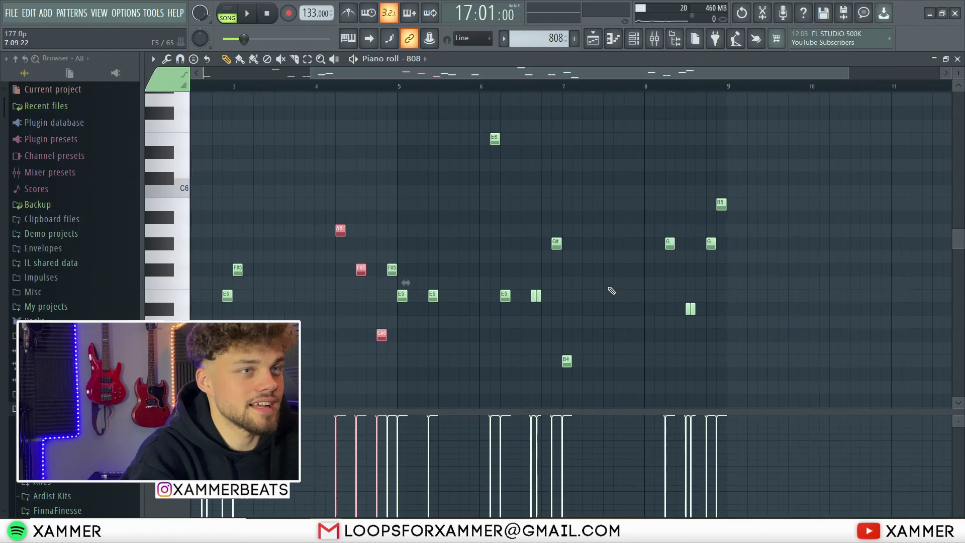
{"action": "left_click", "coordinate": [530, 140]}
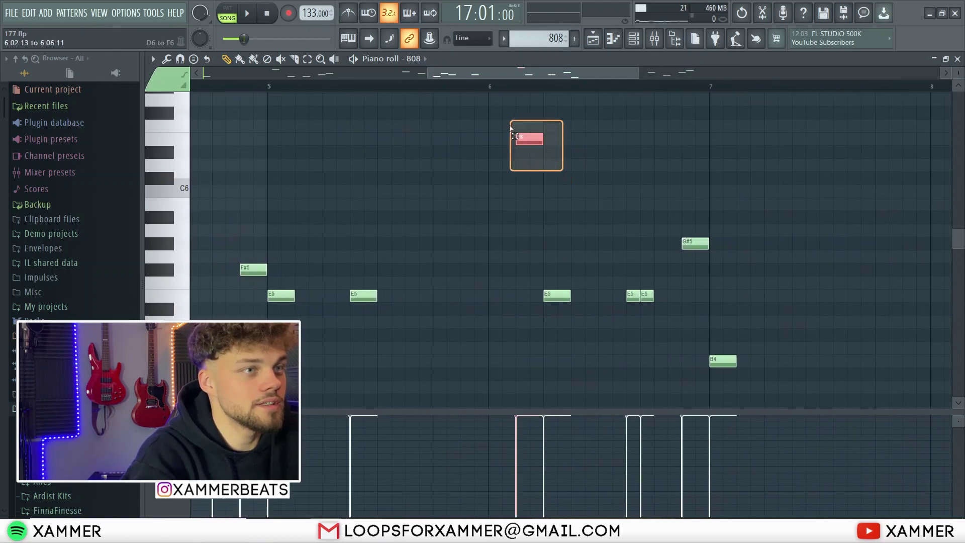
{"action": "scroll", "coordinate": [530, 146], "scroll_direction": "up", "scroll_amount": 2}
{"action": "left_click", "coordinate": [560, 296]}
{"action": "scroll", "coordinate": [559, 301], "scroll_direction": "down", "scroll_amount": 2}
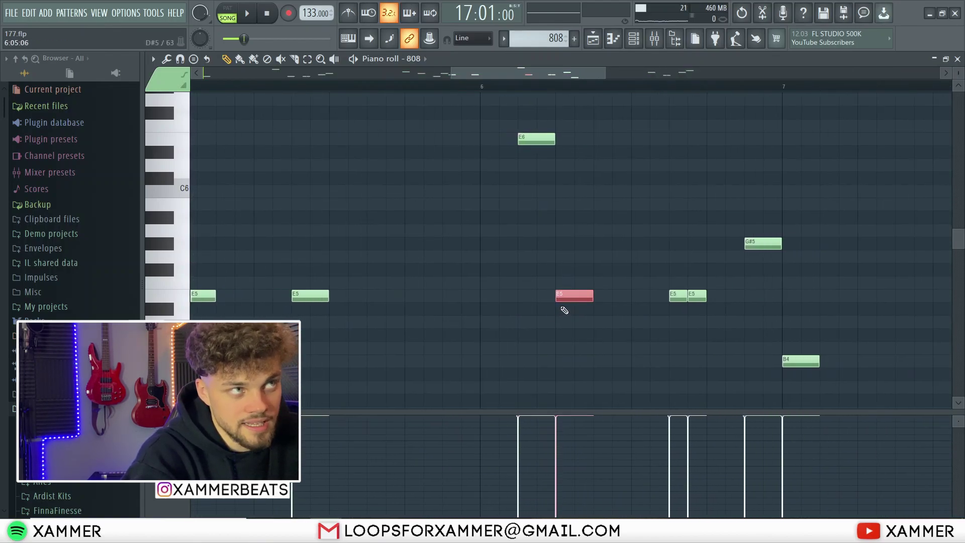
{"action": "left_click", "coordinate": [536, 139]}
{"action": "left_click_drag", "start_coordinate": [771, 338], "coordinate": [677, 188]}
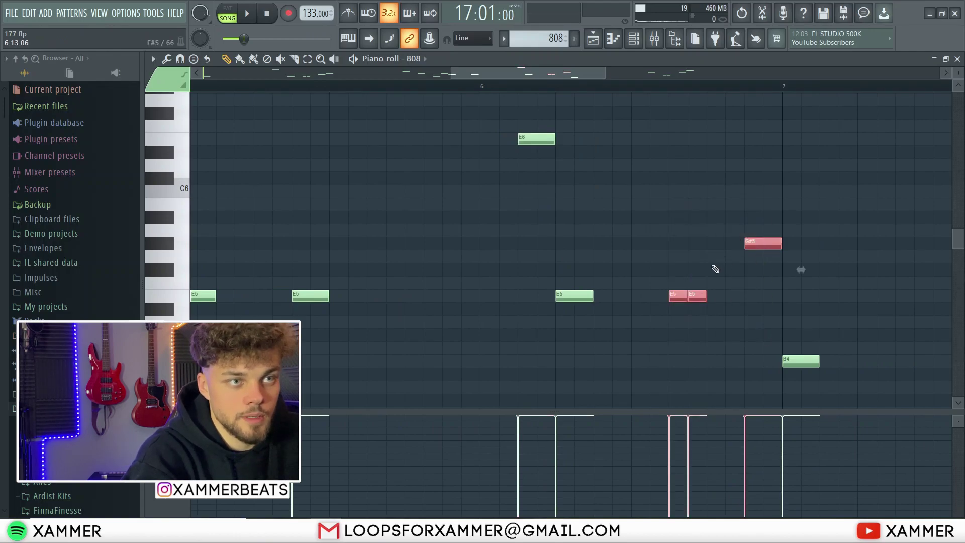
Step: Highlight the closing group of 808 notes in bar 8, from the first G#5 to the last G#5
{"action": "scroll", "coordinate": [570, 288], "scroll_direction": "down", "scroll_amount": 2}
{"action": "scroll", "coordinate": [570, 288], "scroll_direction": "down", "scroll_amount": 2}
{"action": "scroll", "coordinate": [770, 274], "scroll_direction": "up", "scroll_amount": 4}
{"action": "left_click_drag", "start_coordinate": [800, 340], "coordinate": [511, 150]}
{"action": "left_click_drag", "start_coordinate": [722, 340], "coordinate": [504, 218]}
{"action": "scroll", "coordinate": [654, 257], "scroll_direction": "up", "scroll_amount": 1}
{"action": "scroll", "coordinate": [673, 263], "scroll_direction": "down", "scroll_amount": 5}
Step: Return to the playlist and open the Kick pattern that starts at bar 17 on Track 1 in the piano roll
{"action": "left_click", "coordinate": [596, 40]}
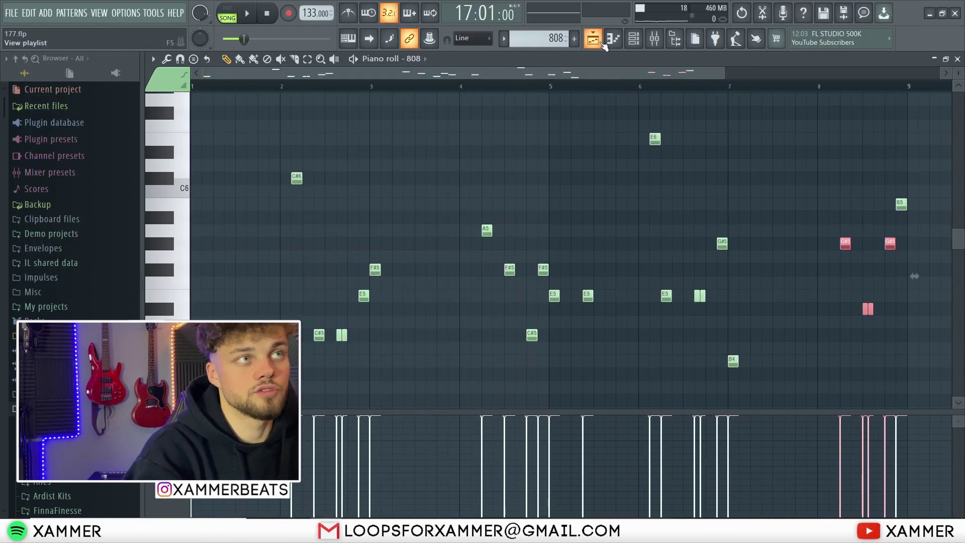
{"action": "scroll", "coordinate": [554, 275], "scroll_direction": "up", "scroll_amount": 1}
{"action": "double_click", "coordinate": [472, 116]}
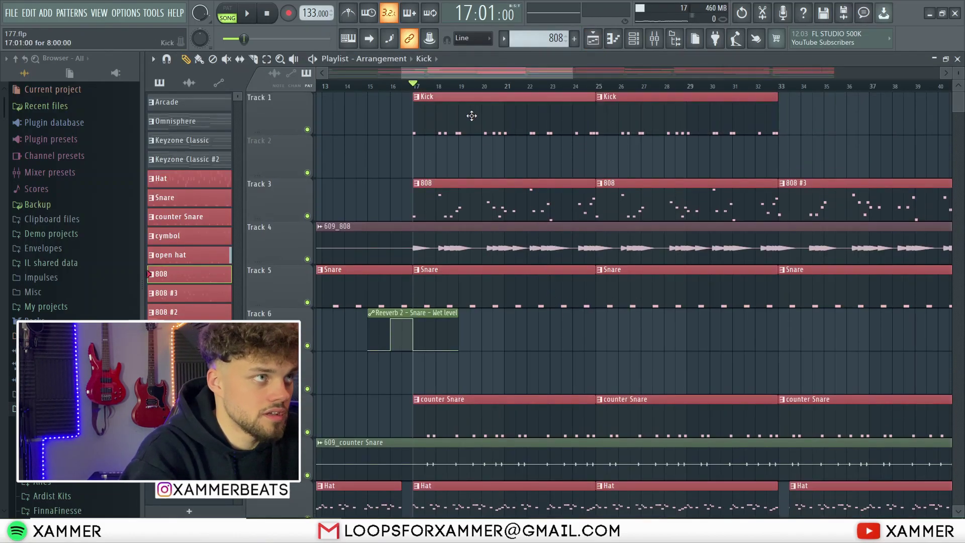
Step: Select all the Kick notes and examine their rhythm across the eight bars
{"action": "scroll", "coordinate": [500, 165], "scroll_direction": "down", "scroll_amount": 2}
{"action": "scroll", "coordinate": [510, 176], "scroll_direction": "up", "scroll_amount": 1}
{"action": "scroll", "coordinate": [200, 273], "scroll_direction": "up", "scroll_amount": 1}
{"action": "scroll", "coordinate": [469, 225], "scroll_direction": "down", "scroll_amount": 2}
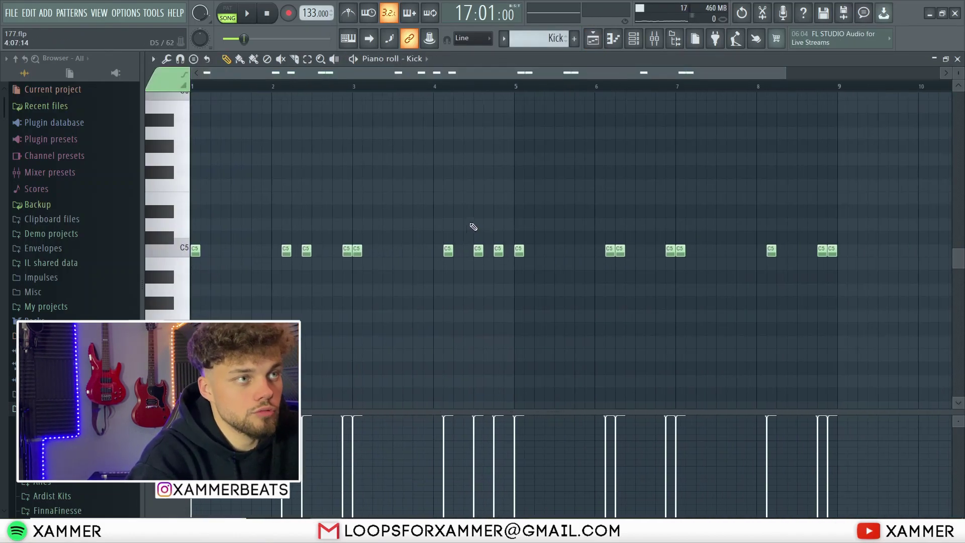
{"action": "left_click_drag", "start_coordinate": [895, 276], "coordinate": [196, 262]}
{"action": "scroll", "coordinate": [318, 246], "scroll_direction": "up", "scroll_amount": 1}
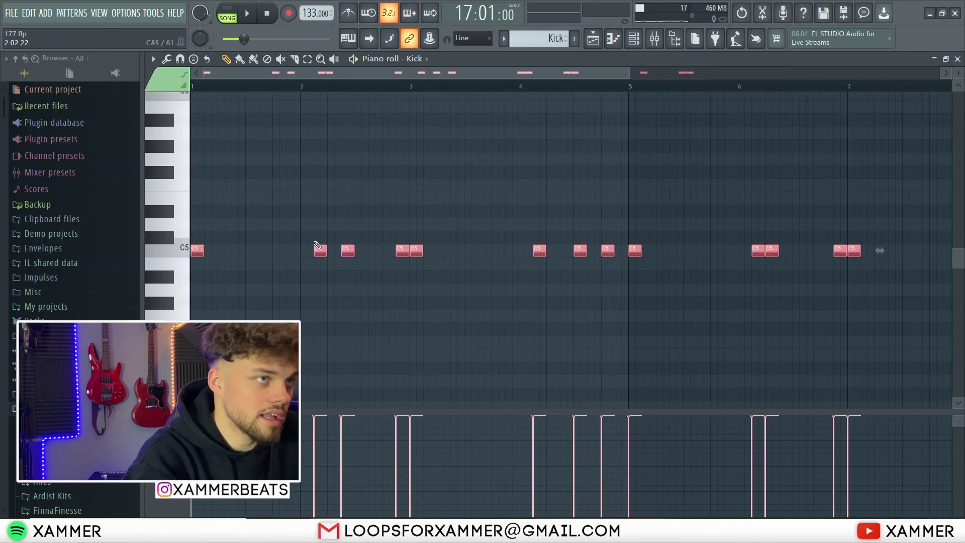
{"action": "scroll", "coordinate": [374, 250], "scroll_direction": "down", "scroll_amount": 2}
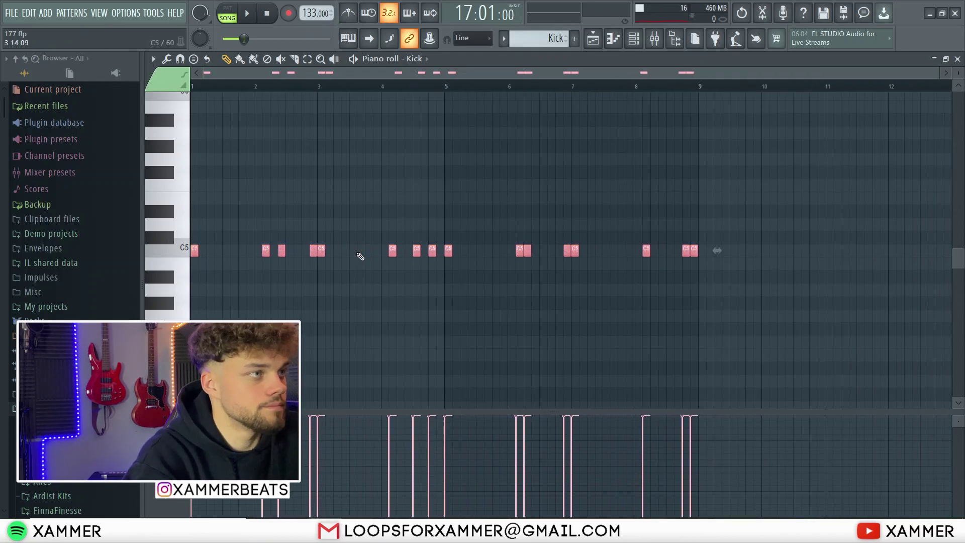
{"action": "scroll", "coordinate": [197, 250], "scroll_direction": "up", "scroll_amount": 1}
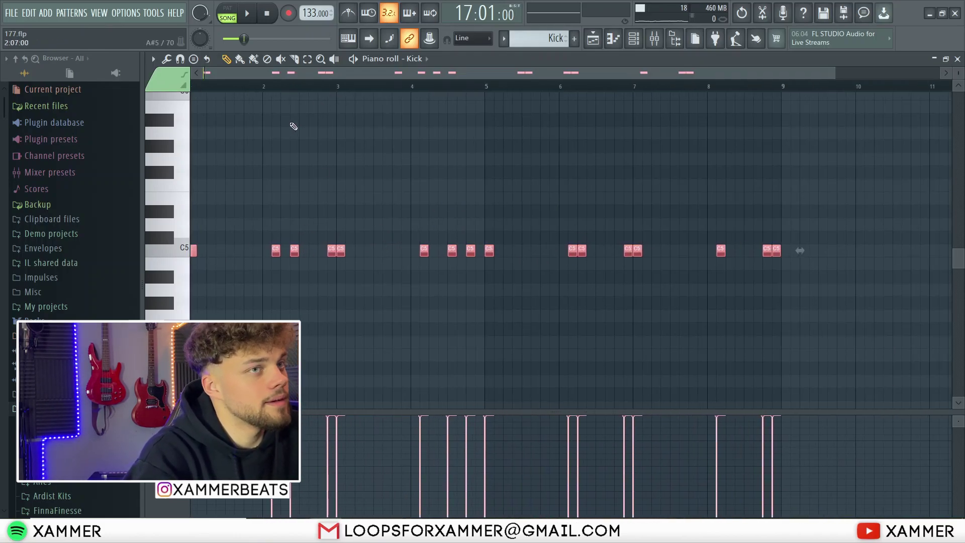
{"action": "scroll", "coordinate": [307, 145], "scroll_direction": "up", "scroll_amount": 1}
{"action": "left_click_drag", "start_coordinate": [275, 76], "coordinate": [191, 89]}
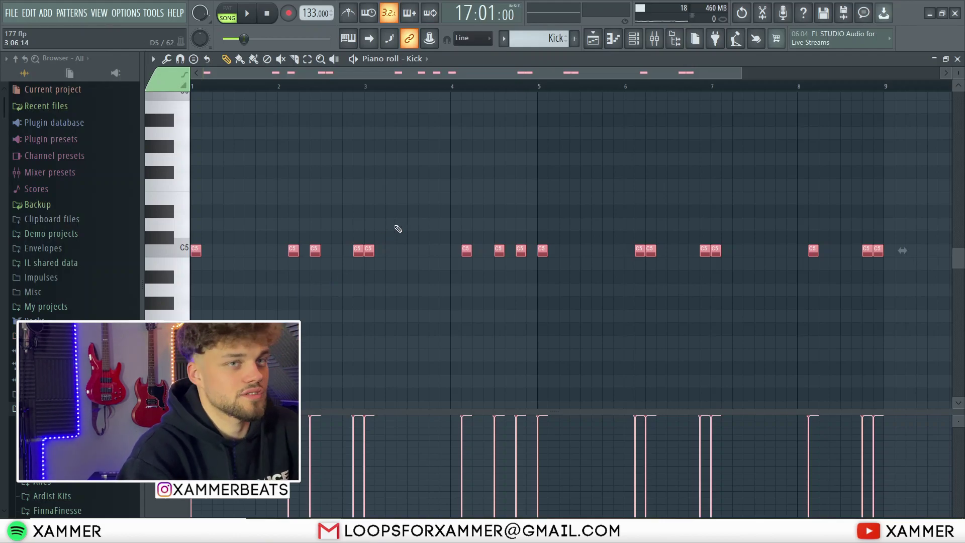
Step: In the playlist, solo the cymbol tracks and set the playback position to bar 25, where the cymbol clip begins
{"action": "left_click", "coordinate": [593, 39]}
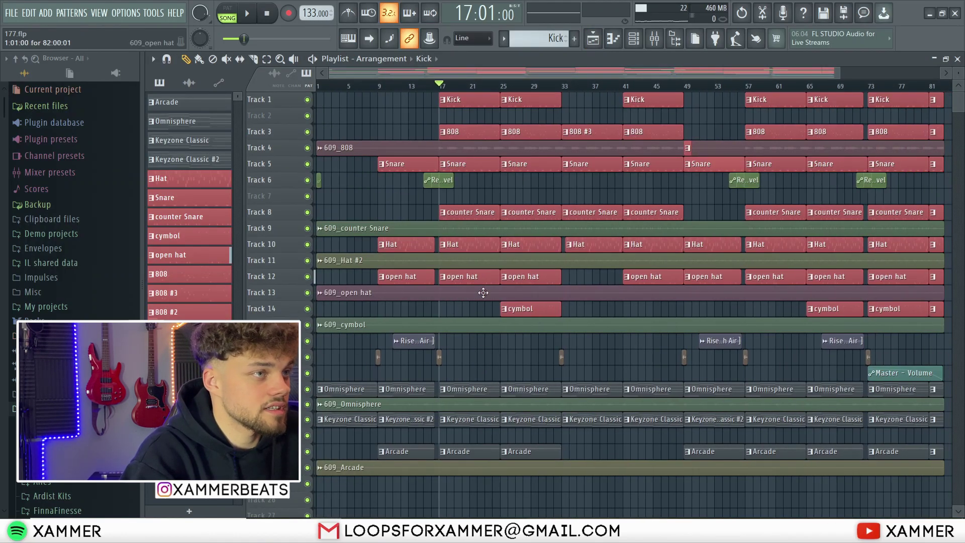
{"action": "scroll", "coordinate": [483, 293], "scroll_direction": "up", "scroll_amount": 5}
{"action": "scroll", "coordinate": [599, 343], "scroll_direction": "up", "scroll_amount": 4}
{"action": "left_click", "coordinate": [604, 259]}
{"action": "left_click", "coordinate": [568, 367]}
{"action": "right_click", "coordinate": [569, 366]}
{"action": "scroll", "coordinate": [580, 155], "scroll_direction": "up", "scroll_amount": 1}
{"action": "scroll", "coordinate": [580, 155], "scroll_direction": "up", "scroll_amount": 3}
{"action": "left_click", "coordinate": [461, 90]}
{"action": "double_click", "coordinate": [528, 272]}
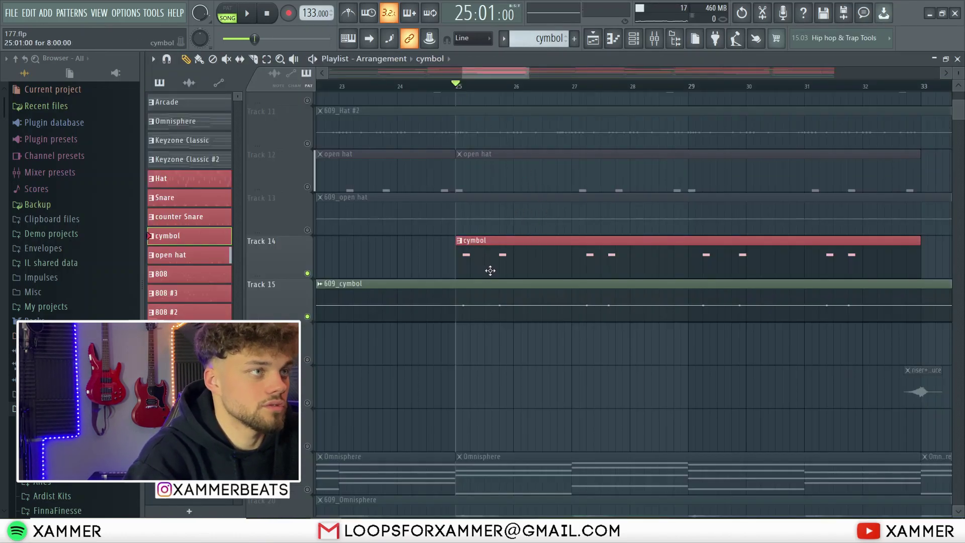
Step: Play the soloed cymbol pattern from bar 25, stop playback and unsolo the tracks
{"action": "key", "text": "space"}
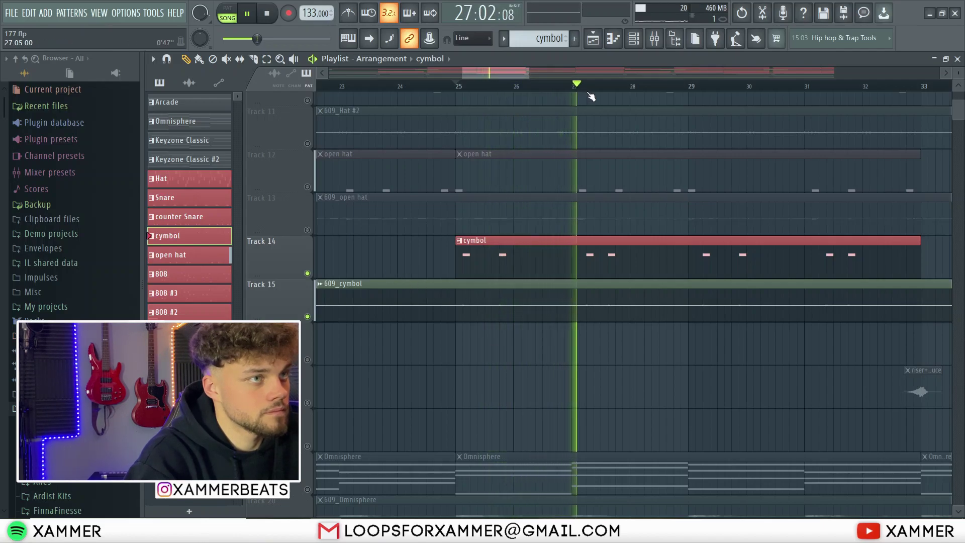
{"action": "key", "text": "space"}
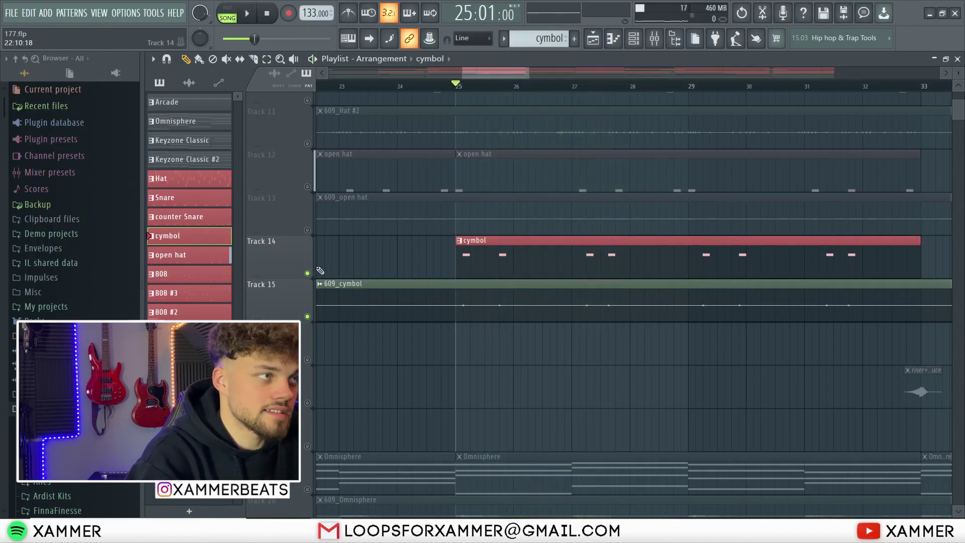
{"action": "right_click", "coordinate": [308, 273]}
{"action": "right_click", "coordinate": [463, 249], "text": "ctrl"}
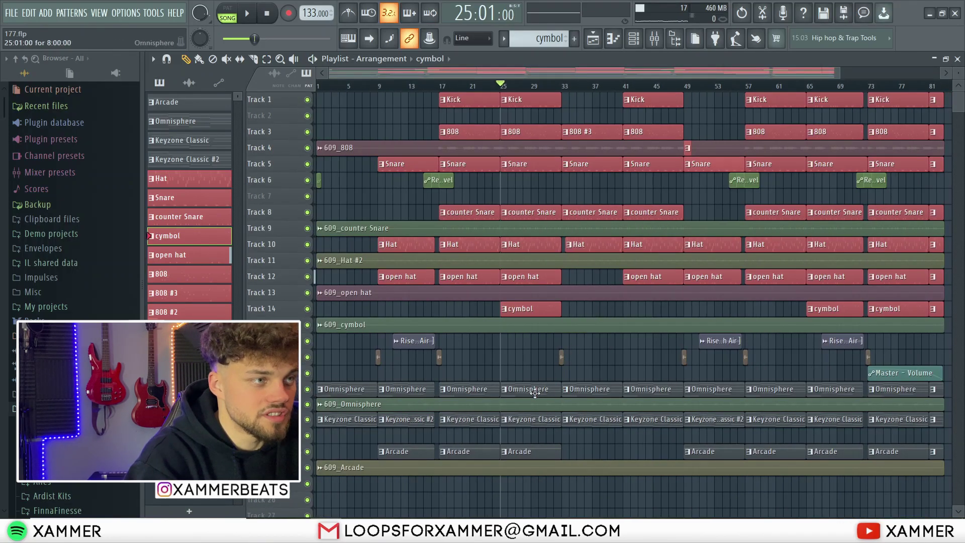
Step: Move the playback position back to bar 17 of the full arrangement
{"action": "scroll", "coordinate": [411, 491], "scroll_direction": "up", "scroll_amount": 1}
{"action": "left_click", "coordinate": [440, 86]}
{"action": "scroll", "coordinate": [610, 233], "scroll_direction": "down", "scroll_amount": 3}
{"action": "scroll", "coordinate": [534, 237], "scroll_direction": "up", "scroll_amount": 4}
{"action": "scroll", "coordinate": [552, 308], "scroll_direction": "up", "scroll_amount": 5}
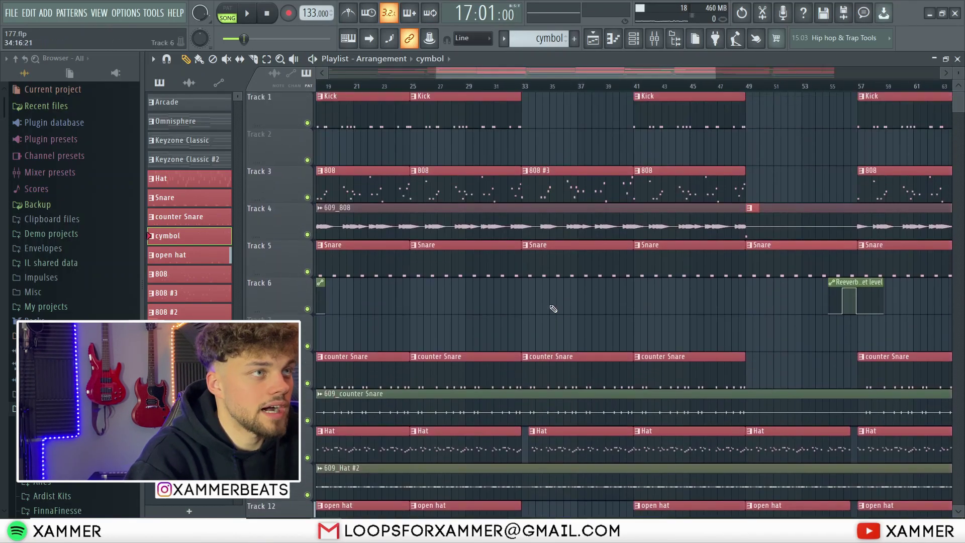
Step: Examine how the drum and melody tracks are arranged between bars 33 and 41, removing any stray clip from Track 6
{"action": "scroll", "coordinate": [543, 227], "scroll_direction": "down", "scroll_amount": 3}
{"action": "scroll", "coordinate": [591, 286], "scroll_direction": "up", "scroll_amount": 1}
{"action": "scroll", "coordinate": [541, 448], "scroll_direction": "up", "scroll_amount": 3}
{"action": "left_click_drag", "start_coordinate": [571, 448], "coordinate": [460, 503]}
{"action": "scroll", "coordinate": [635, 289], "scroll_direction": "up", "scroll_amount": 7}
{"action": "scroll", "coordinate": [580, 282], "scroll_direction": "up", "scroll_amount": 3}
{"action": "scroll", "coordinate": [576, 271], "scroll_direction": "up", "scroll_amount": 1}
{"action": "left_click", "coordinate": [582, 305], "text": "ctrl"}
{"action": "scroll", "coordinate": [574, 297], "scroll_direction": "down", "scroll_amount": 3}
{"action": "scroll", "coordinate": [603, 195], "scroll_direction": "up", "scroll_amount": 2}
{"action": "left_click", "coordinate": [638, 258]}
{"action": "right_click", "coordinate": [638, 258]}
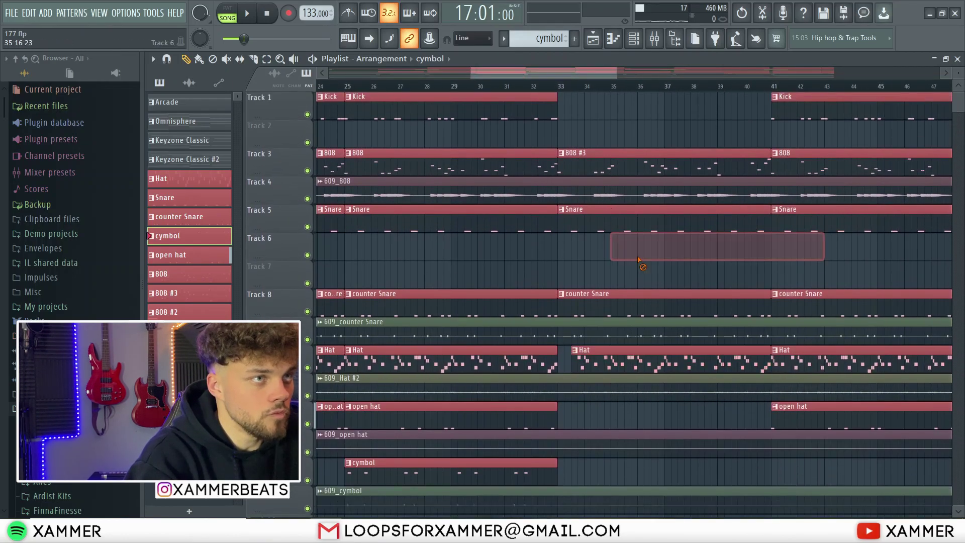
Step: Play the arrangement from bar 31 through the section change at bar 33 and stop playback
{"action": "left_click", "coordinate": [510, 89]}
{"action": "scroll", "coordinate": [567, 261], "scroll_direction": "down", "scroll_amount": 3}
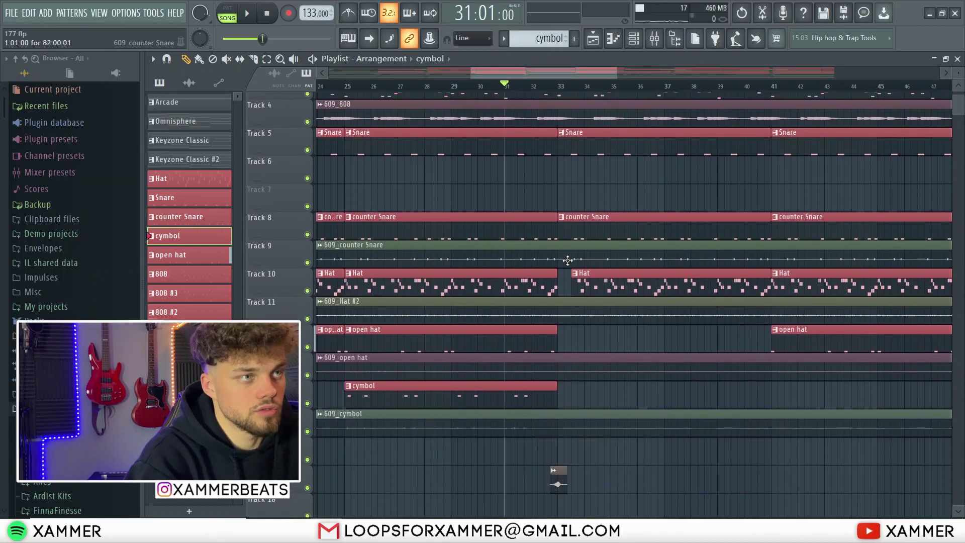
{"action": "key", "text": "space"}
{"action": "scroll", "coordinate": [606, 284], "scroll_direction": "down", "scroll_amount": 4}
{"action": "scroll", "coordinate": [618, 279], "scroll_direction": "up", "scroll_amount": 2}
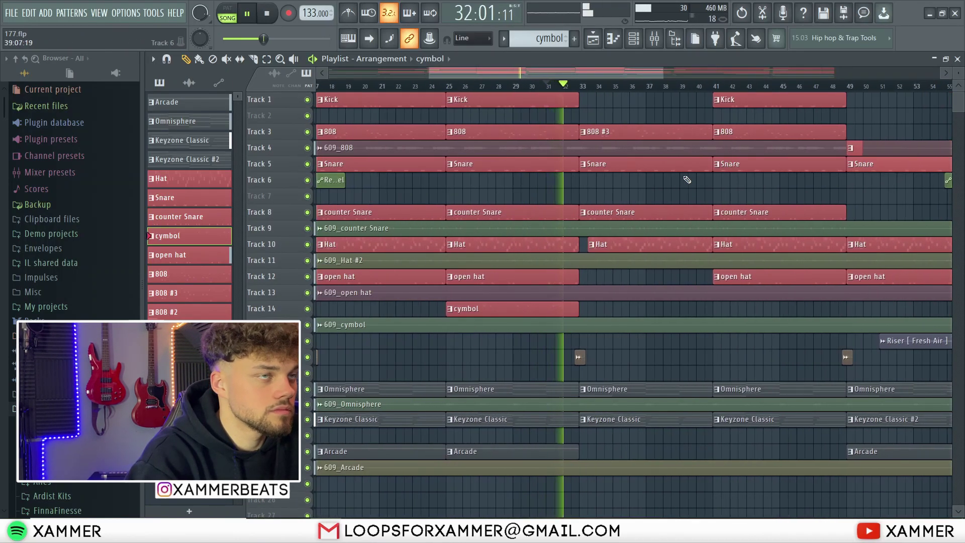
{"action": "scroll", "coordinate": [664, 182], "scroll_direction": "up", "scroll_amount": 2}
{"action": "scroll", "coordinate": [626, 152], "scroll_direction": "up", "scroll_amount": 2}
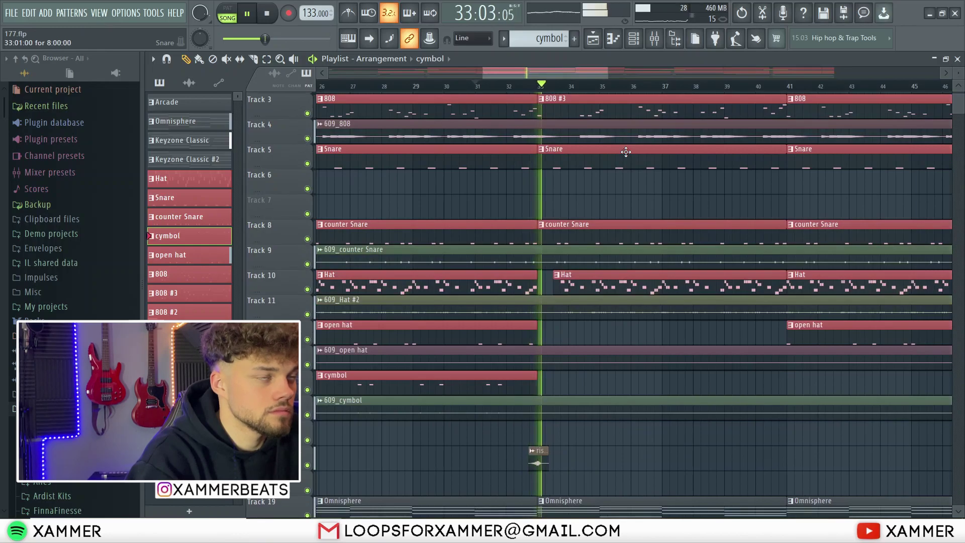
{"action": "scroll", "coordinate": [626, 152], "scroll_direction": "down", "scroll_amount": 4}
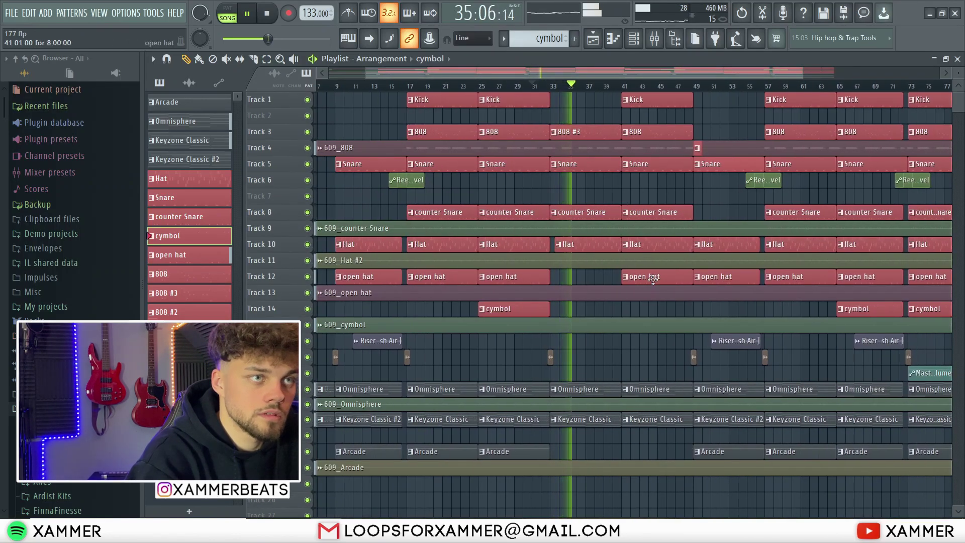
{"action": "scroll", "coordinate": [618, 278], "scroll_direction": "up", "scroll_amount": 2}
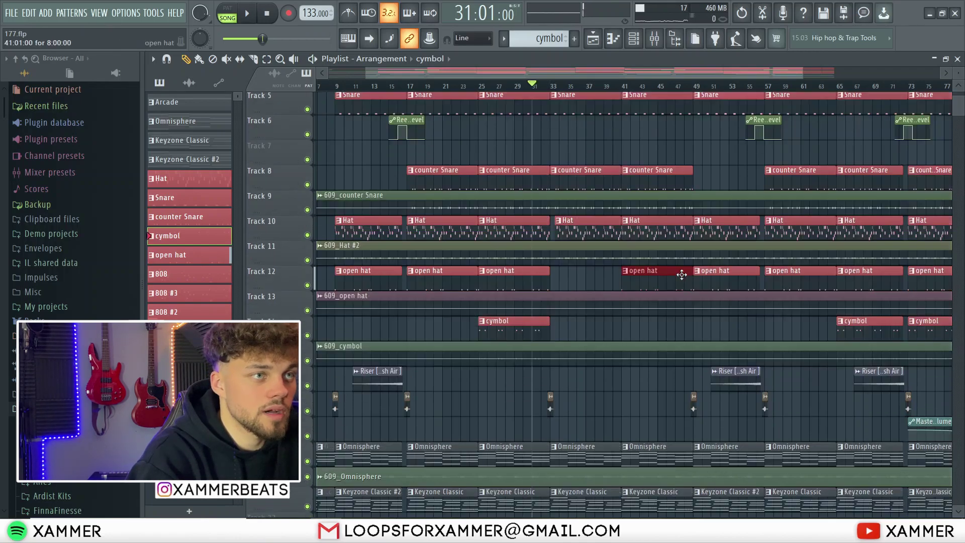
Step: Highlight the arrangement's later sections in turn: bars 49 to 57, bars 57 to 73, and bar 73 to the end
{"action": "scroll", "coordinate": [681, 272], "scroll_direction": "down", "scroll_amount": 3}
{"action": "scroll", "coordinate": [659, 292], "scroll_direction": "down", "scroll_amount": 2}
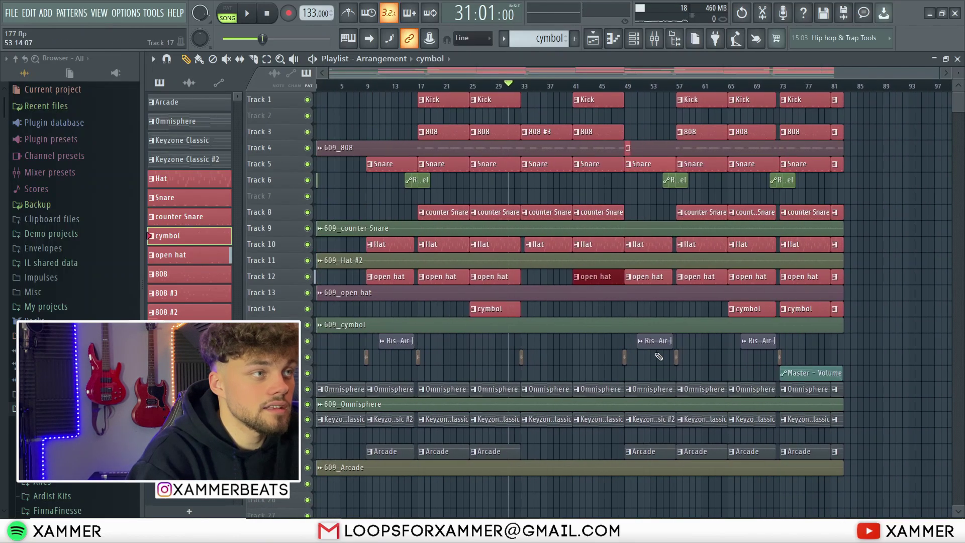
{"action": "left_click_drag", "start_coordinate": [644, 455], "coordinate": [650, 90]}
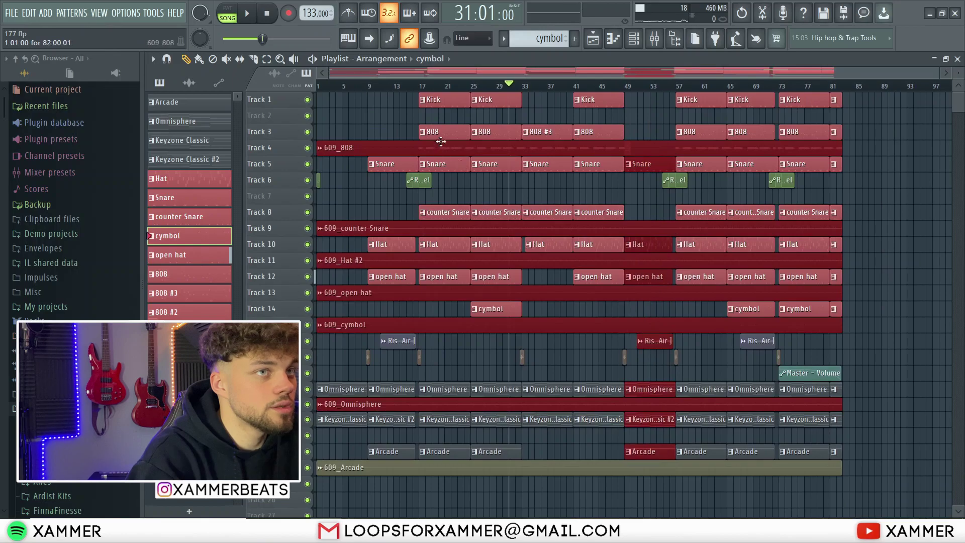
{"action": "left_click_drag", "start_coordinate": [758, 492], "coordinate": [704, 90]}
{"action": "scroll", "coordinate": [814, 324], "scroll_direction": "up", "scroll_amount": 4}
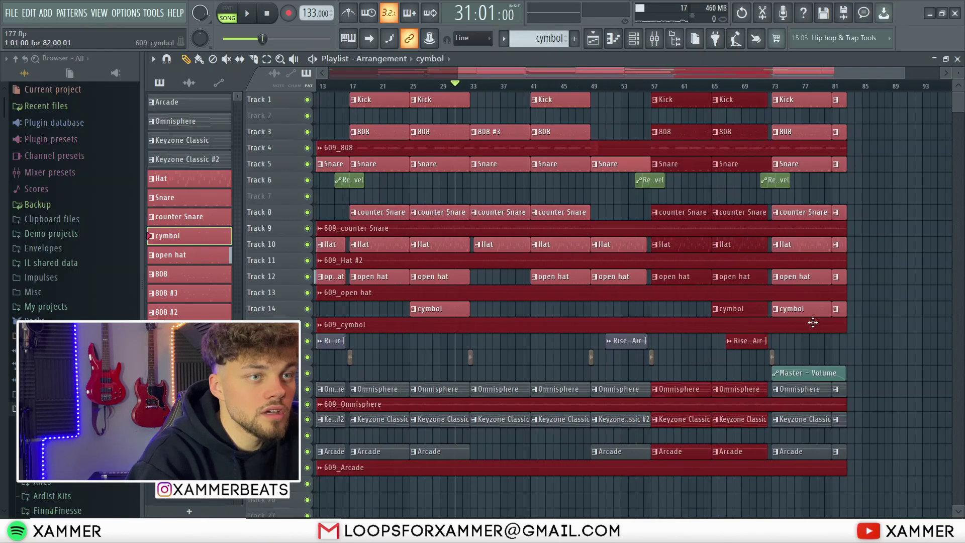
{"action": "left_click_drag", "start_coordinate": [906, 506], "coordinate": [696, 47]}
{"action": "scroll", "coordinate": [716, 171], "scroll_direction": "up", "scroll_amount": 4}
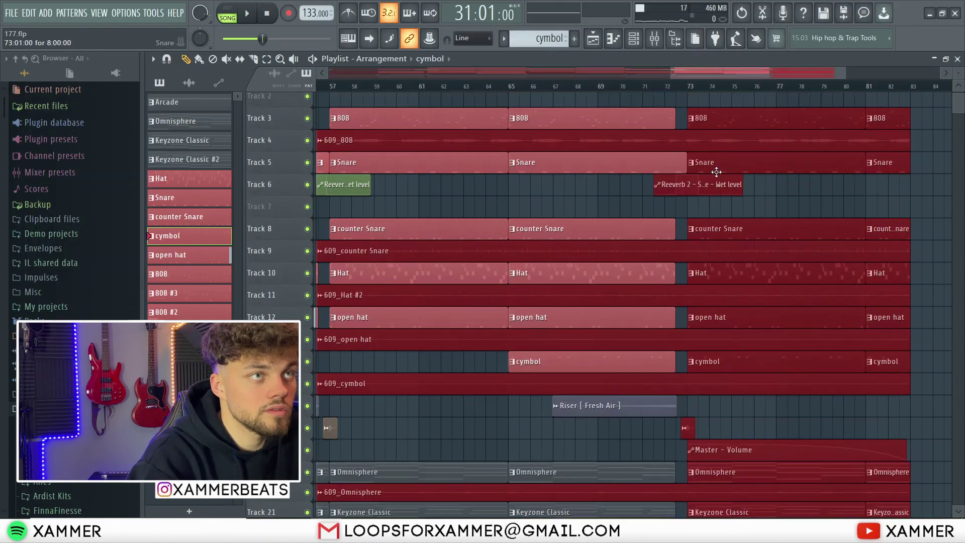
Step: Highlight the Snare and reverb automation clips leading into bar 73, and examine the Master - Volume automation over the ending
{"action": "scroll", "coordinate": [704, 194], "scroll_direction": "up", "scroll_amount": 4}
{"action": "left_click_drag", "start_coordinate": [668, 236], "coordinate": [647, 136]}
{"action": "left_click_drag", "start_coordinate": [639, 235], "coordinate": [630, 133]}
{"action": "scroll", "coordinate": [650, 276], "scroll_direction": "up", "scroll_amount": 1}
{"action": "scroll", "coordinate": [648, 274], "scroll_direction": "down", "scroll_amount": 7}
{"action": "scroll", "coordinate": [779, 276], "scroll_direction": "right", "scroll_amount": 3}
{"action": "scroll", "coordinate": [880, 288], "scroll_direction": "up", "scroll_amount": 1}
{"action": "scroll", "coordinate": [687, 405], "scroll_direction": "up", "scroll_amount": 4}
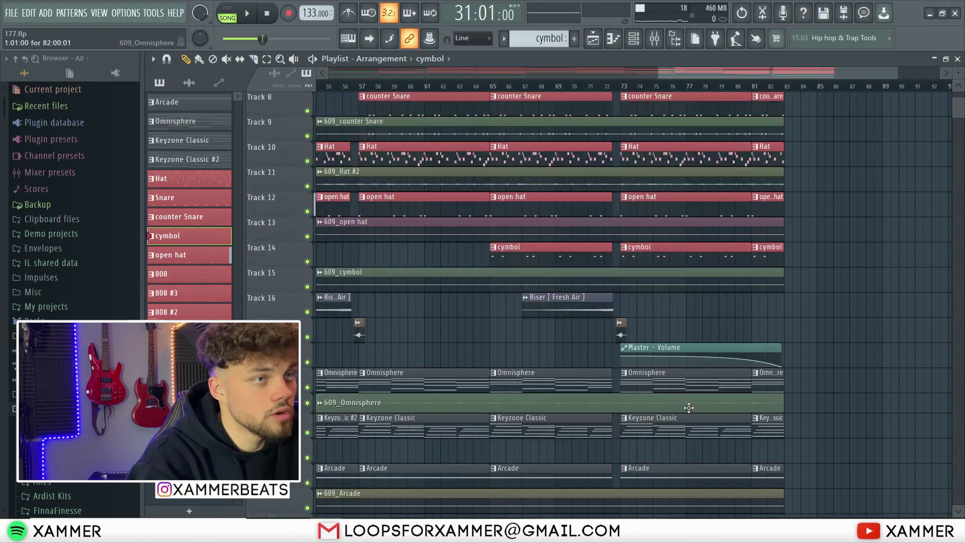
Step: Clear the clip selection and return the playback position to bar 1 of the full arrangement
{"action": "scroll", "coordinate": [701, 357], "scroll_direction": "down", "scroll_amount": 4}
{"action": "scroll", "coordinate": [813, 340], "scroll_direction": "down", "scroll_amount": 2}
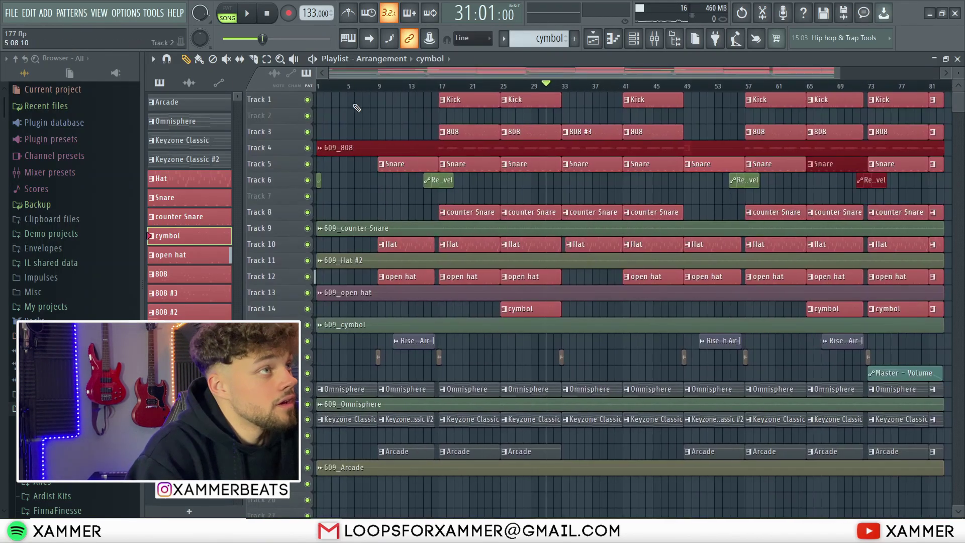
{"action": "left_click", "coordinate": [380, 116]}
{"action": "left_click", "coordinate": [381, 116]}
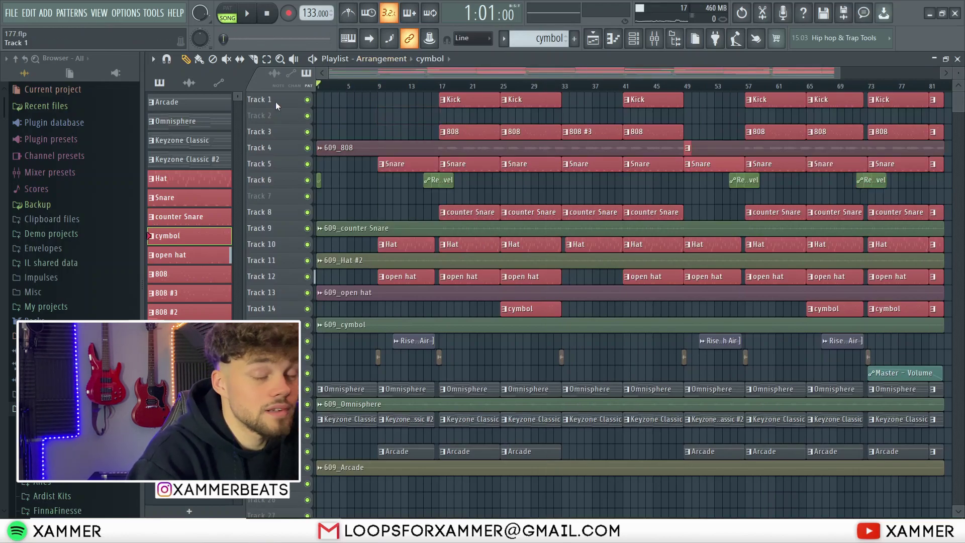